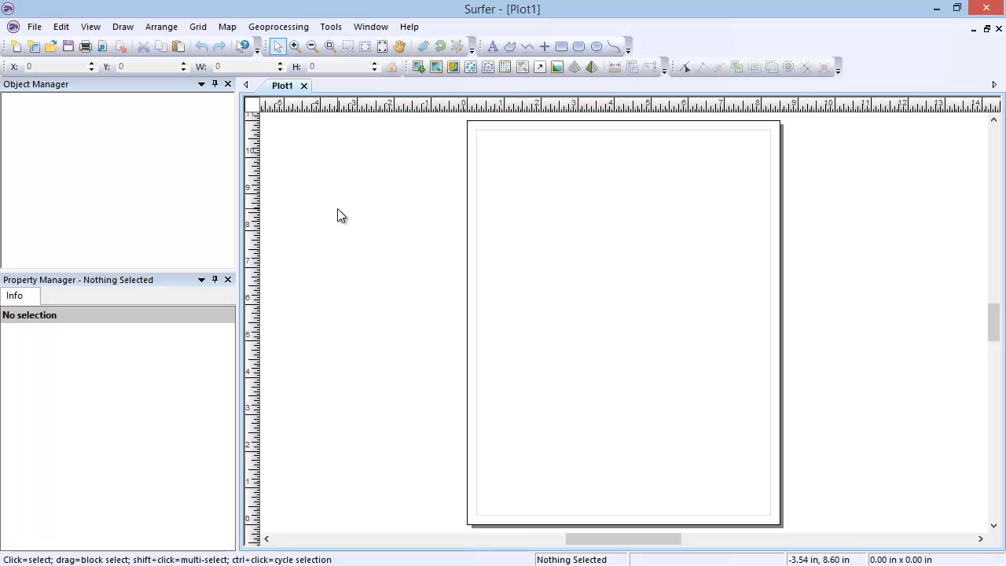
Create a base map from the sample file CA2010.gsb and delete that map from the plot
{"action": "left_click", "coordinate": [236, 29]}
{"action": "mouse_move", "coordinate": [260, 43]}
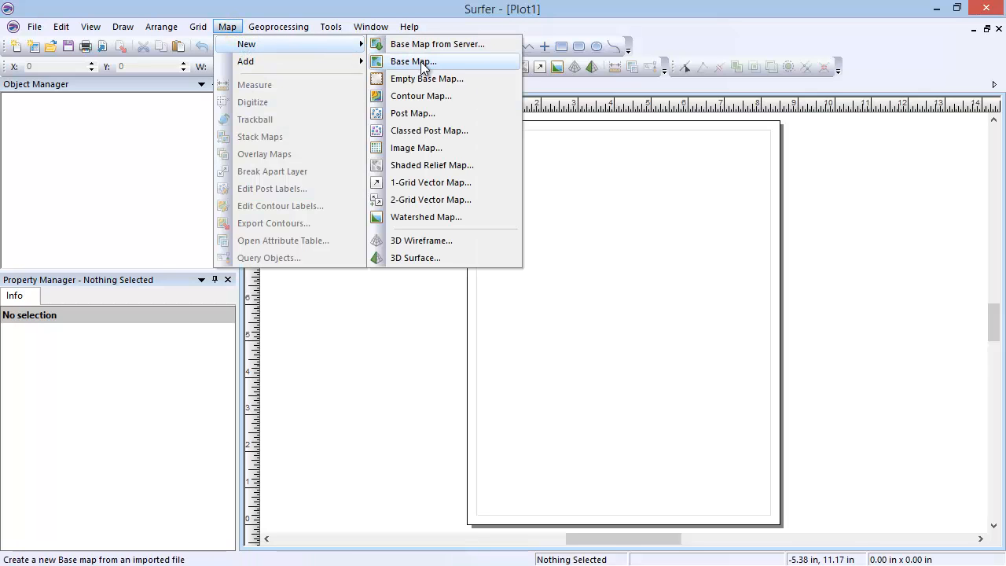
{"action": "left_click", "coordinate": [455, 60]}
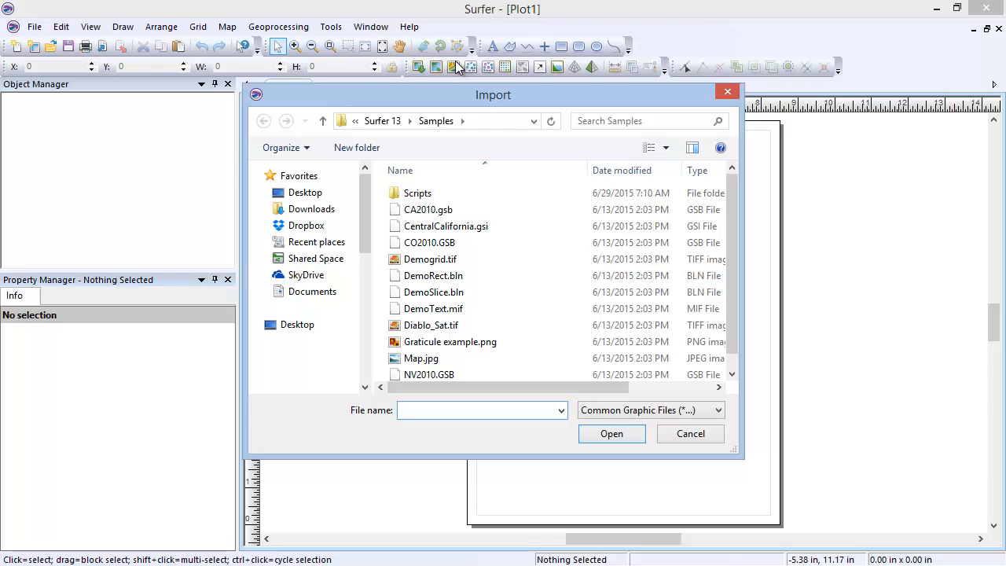
{"action": "left_click", "coordinate": [457, 210]}
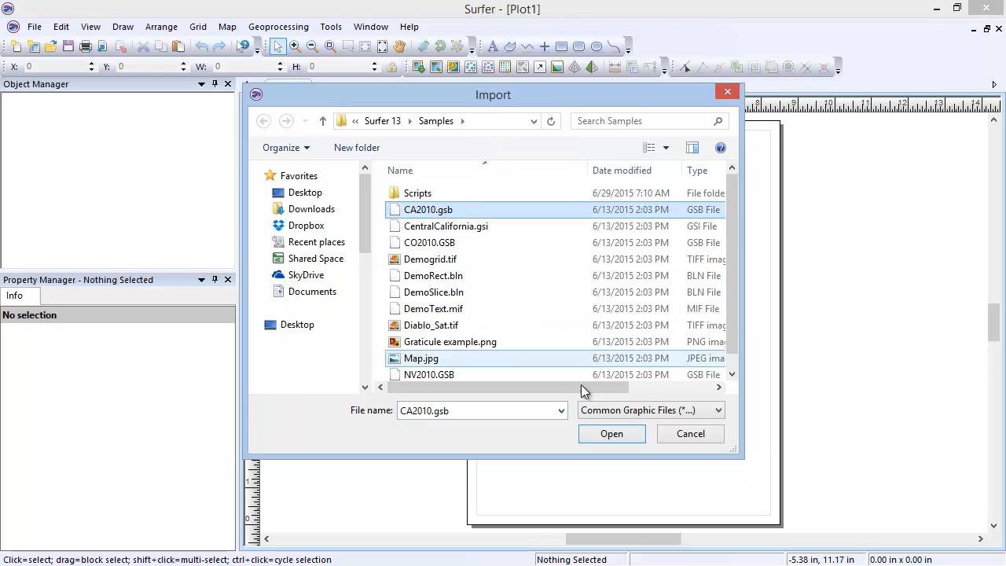
{"action": "left_click", "coordinate": [638, 437]}
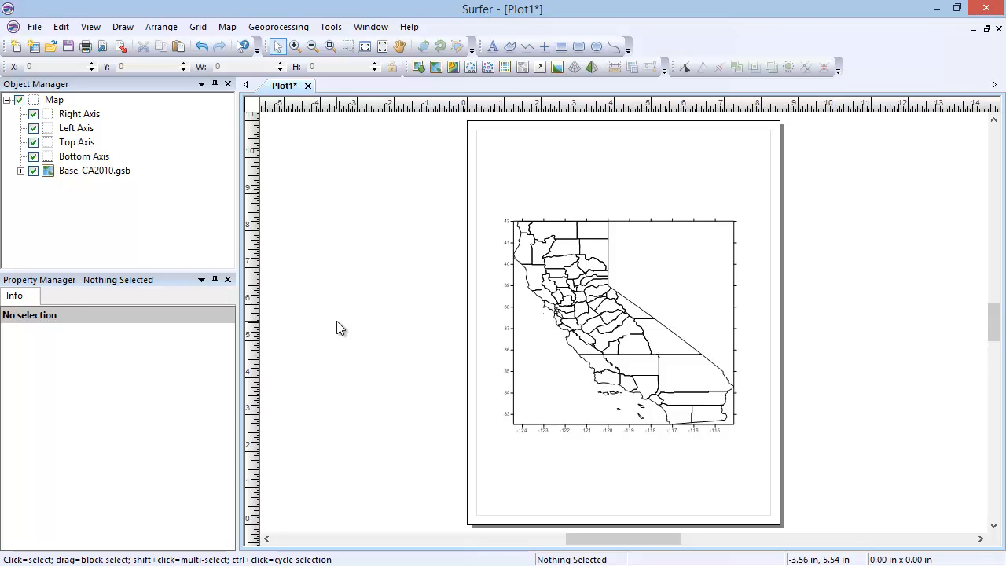
{"action": "right_click", "coordinate": [52, 102]}
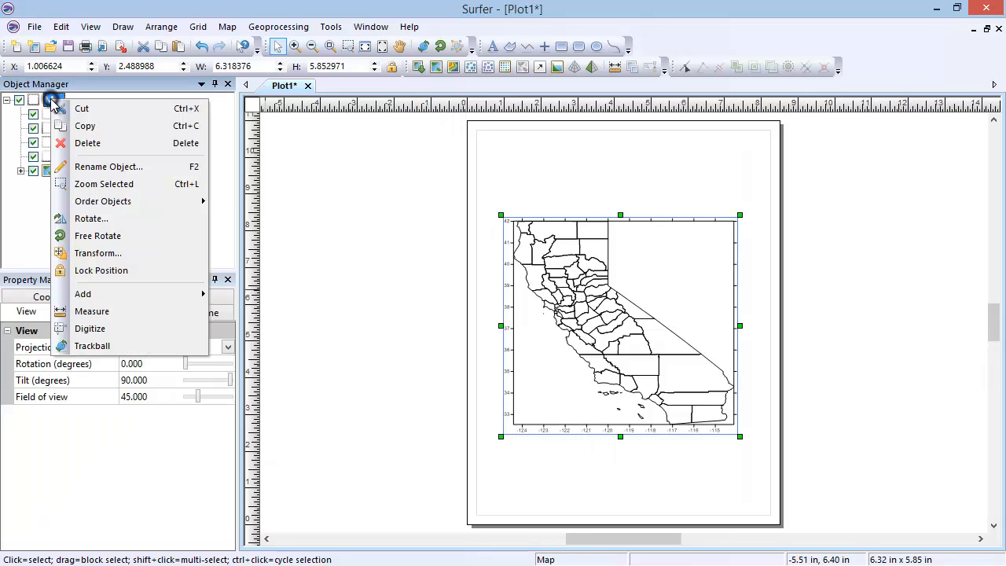
{"action": "left_click", "coordinate": [128, 144]}
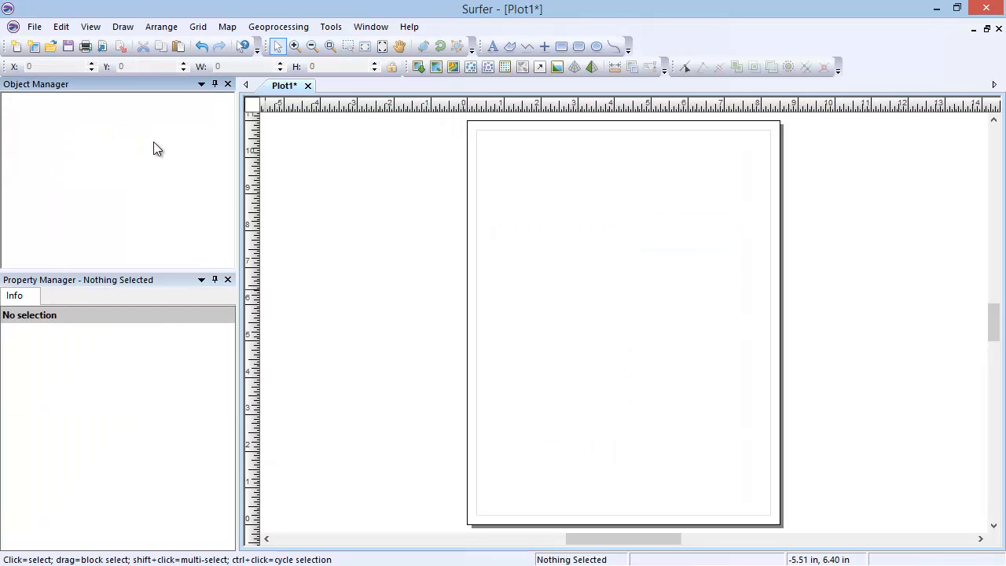
Create a server base map from the NAIP Color Imagery for US layer USGS_EROS_Ortho_NAIP and delete that map
{"action": "left_click", "coordinate": [225, 31]}
{"action": "mouse_move", "coordinate": [276, 45]}
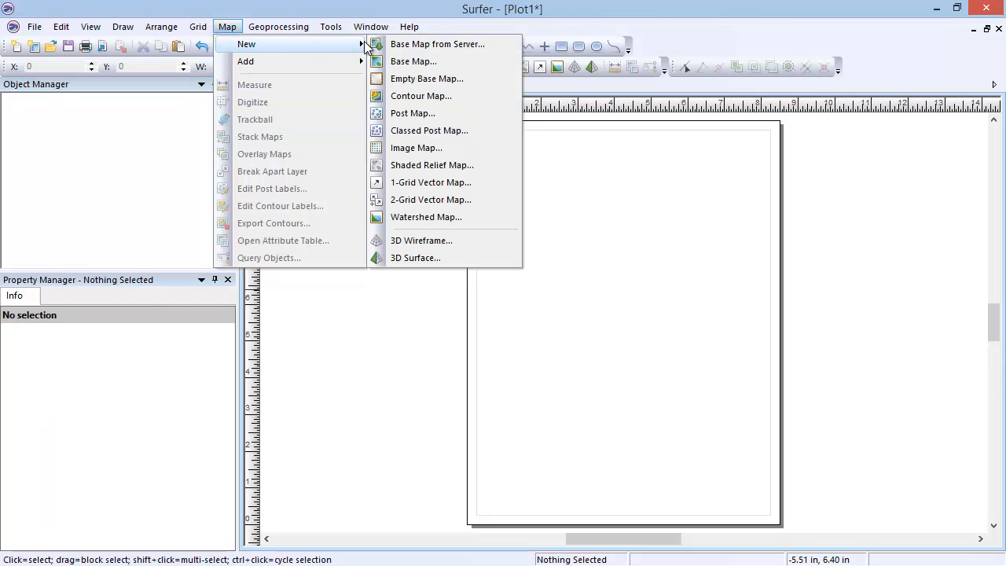
{"action": "left_click", "coordinate": [491, 43]}
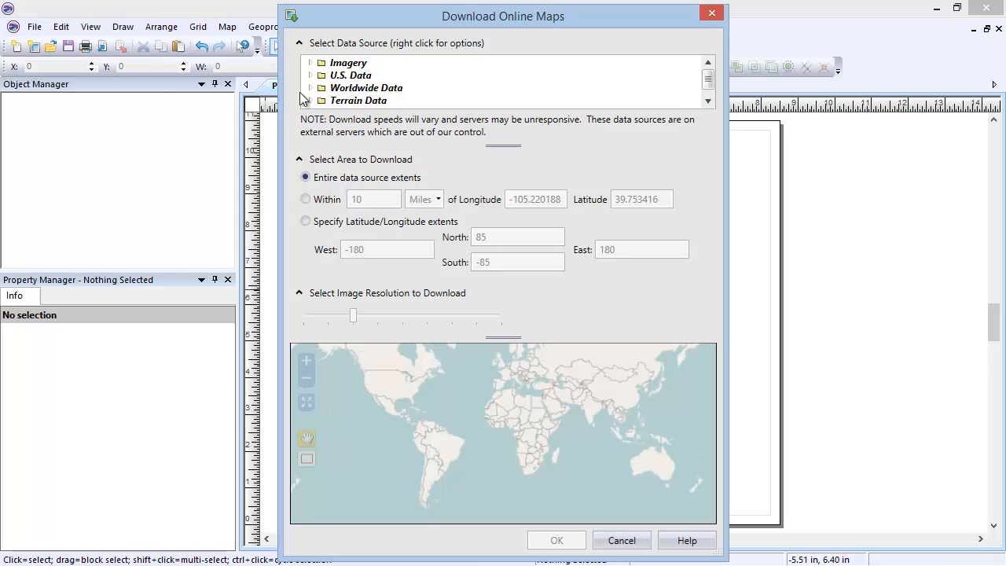
{"action": "left_click", "coordinate": [311, 63]}
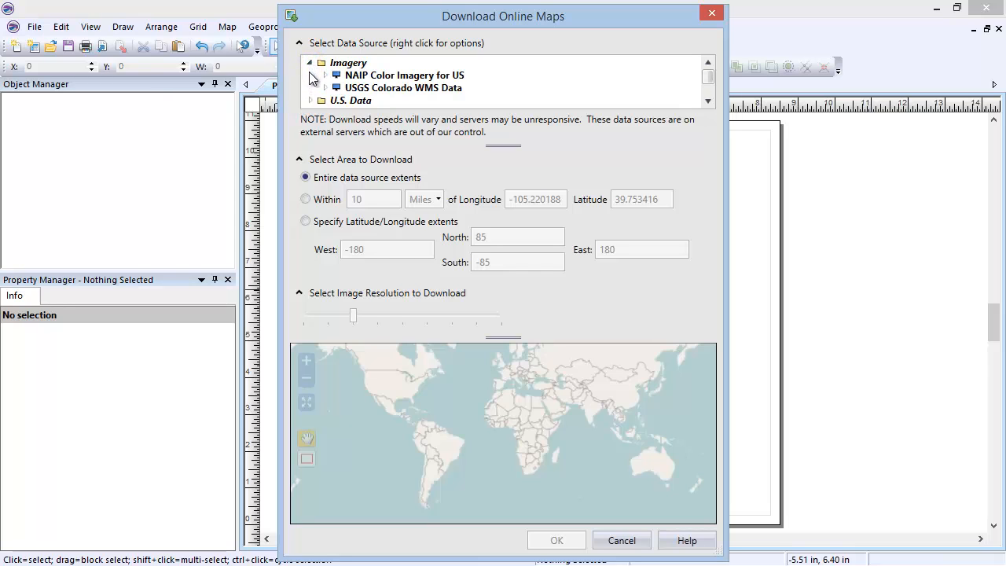
{"action": "left_click", "coordinate": [325, 75]}
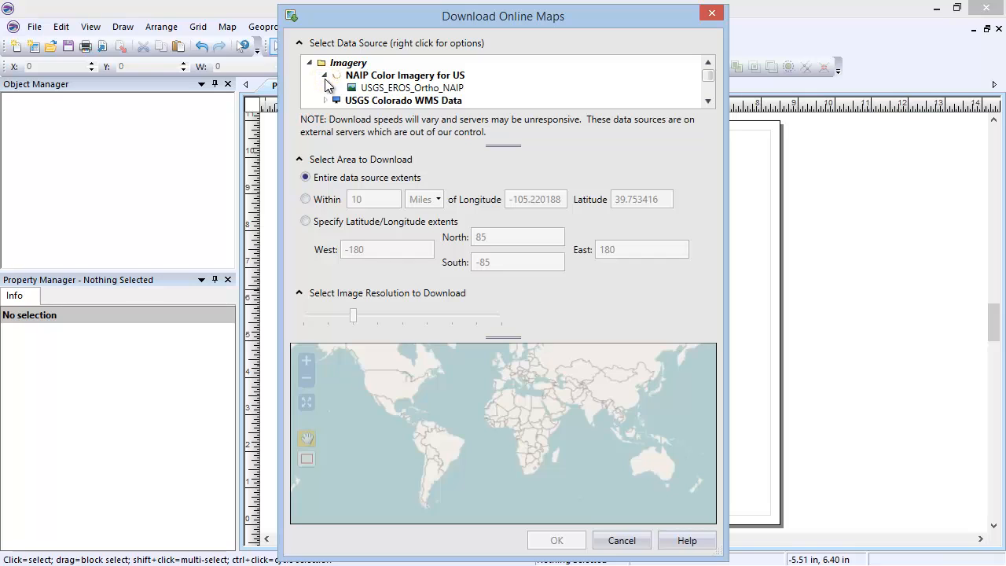
{"action": "left_click", "coordinate": [390, 88]}
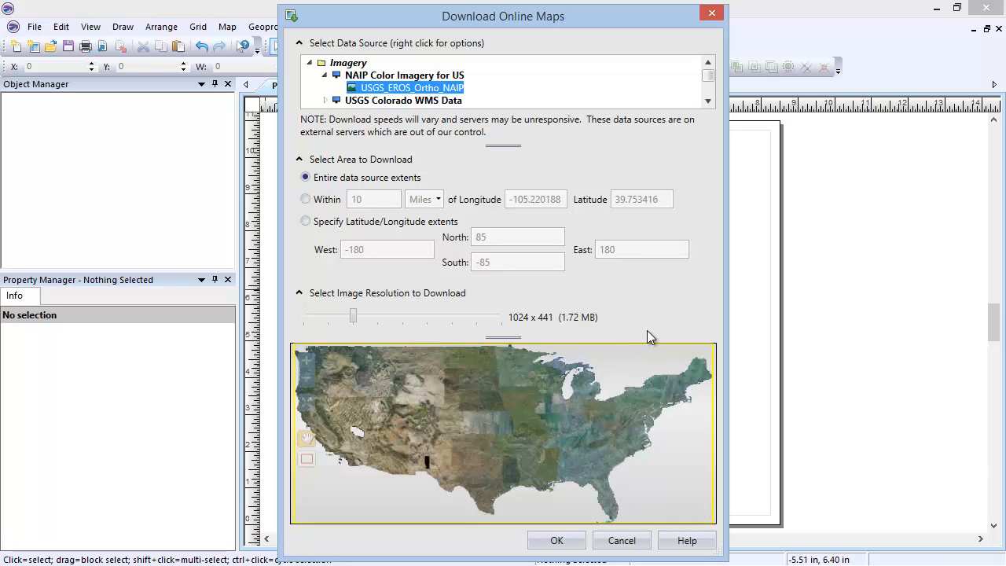
{"action": "left_click", "coordinate": [579, 540]}
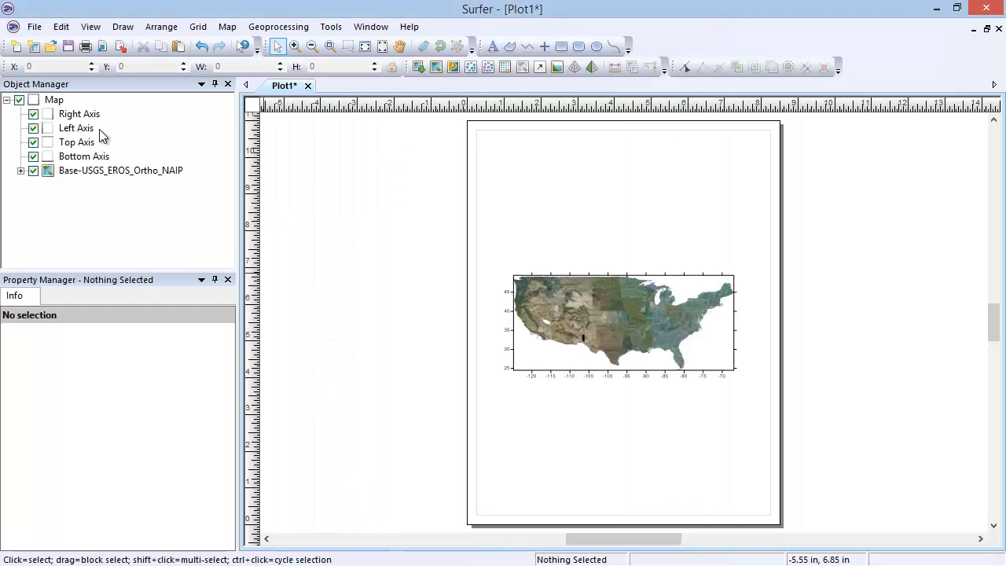
{"action": "right_click", "coordinate": [54, 103]}
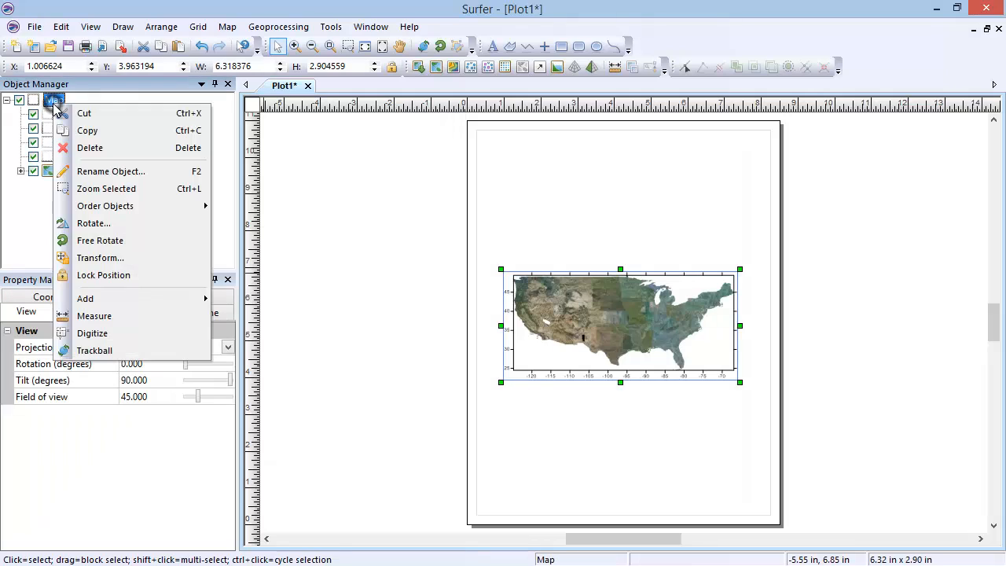
{"action": "left_click", "coordinate": [133, 149]}
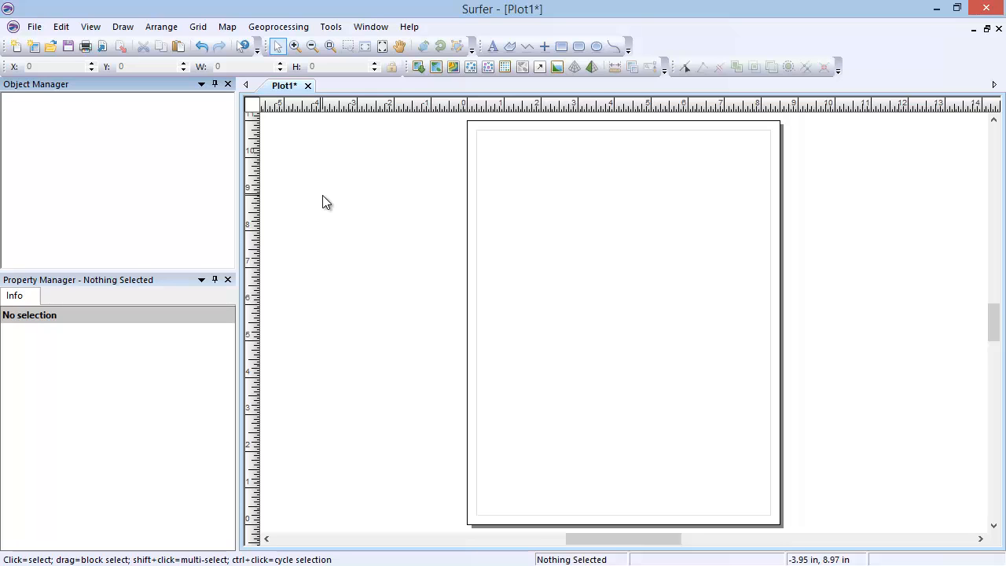
Create a new post map from the sample data file Demogrid.dat
{"action": "left_click", "coordinate": [227, 27]}
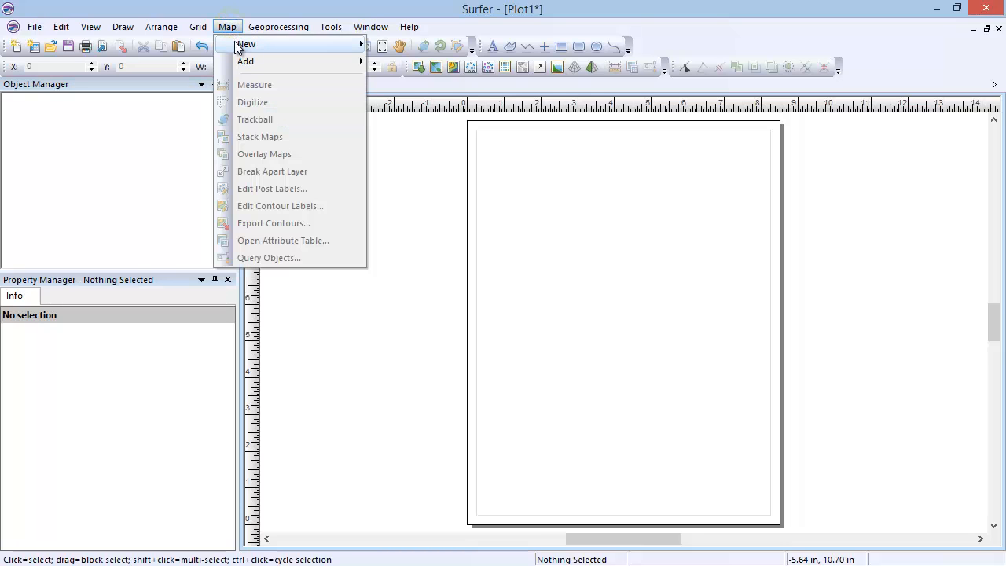
{"action": "mouse_move", "coordinate": [273, 44]}
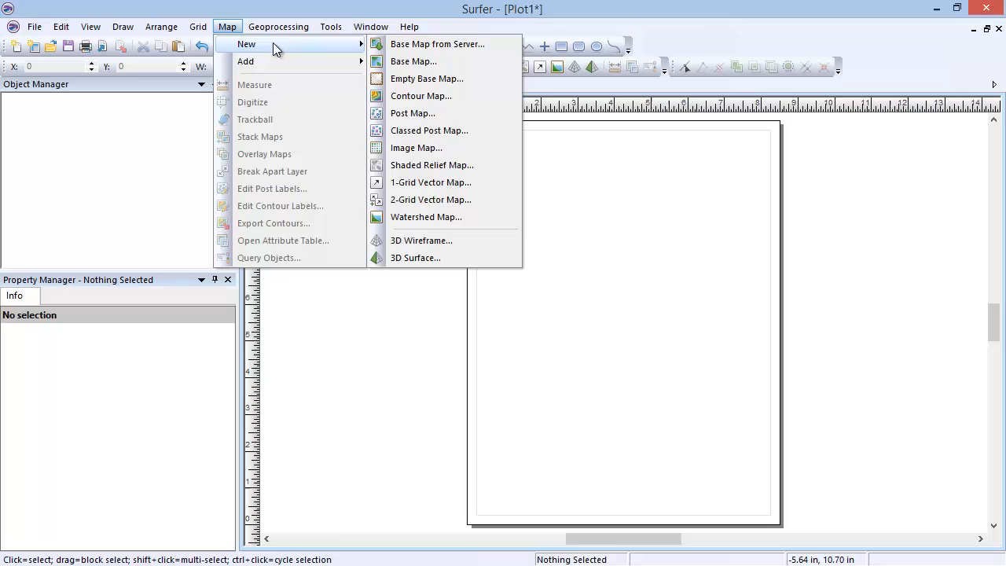
{"action": "left_click", "coordinate": [463, 113]}
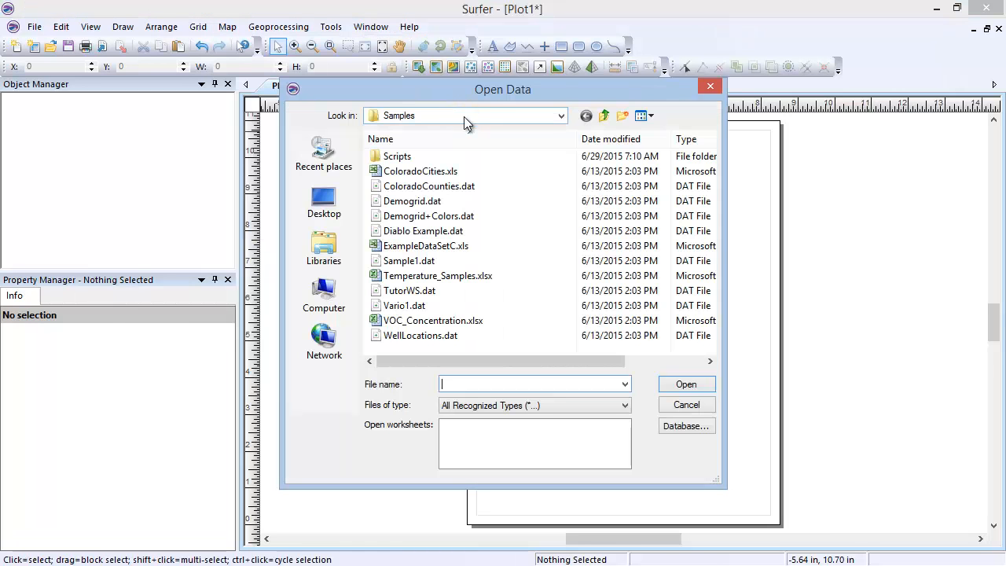
{"action": "left_click", "coordinate": [487, 201]}
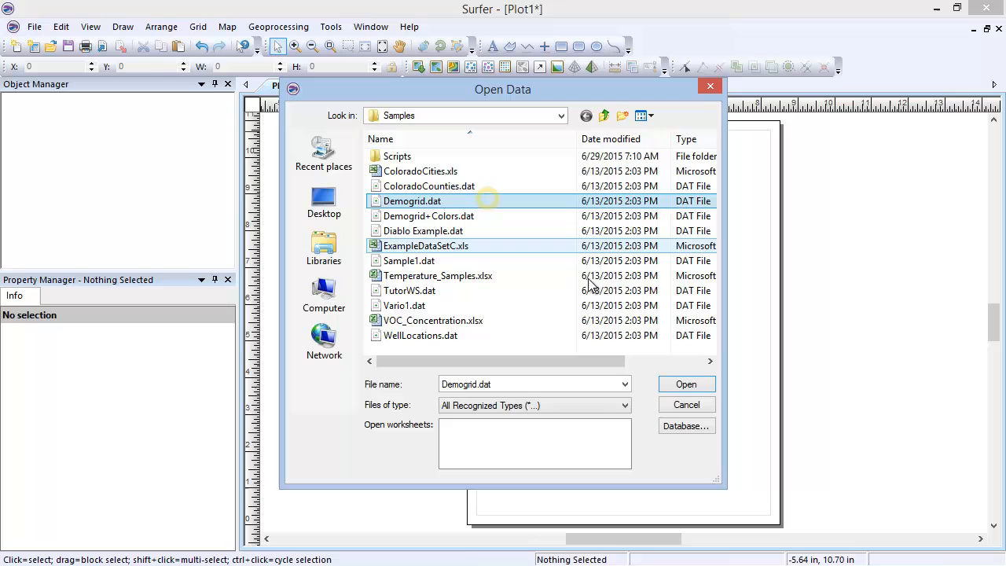
{"action": "left_click", "coordinate": [684, 385]}
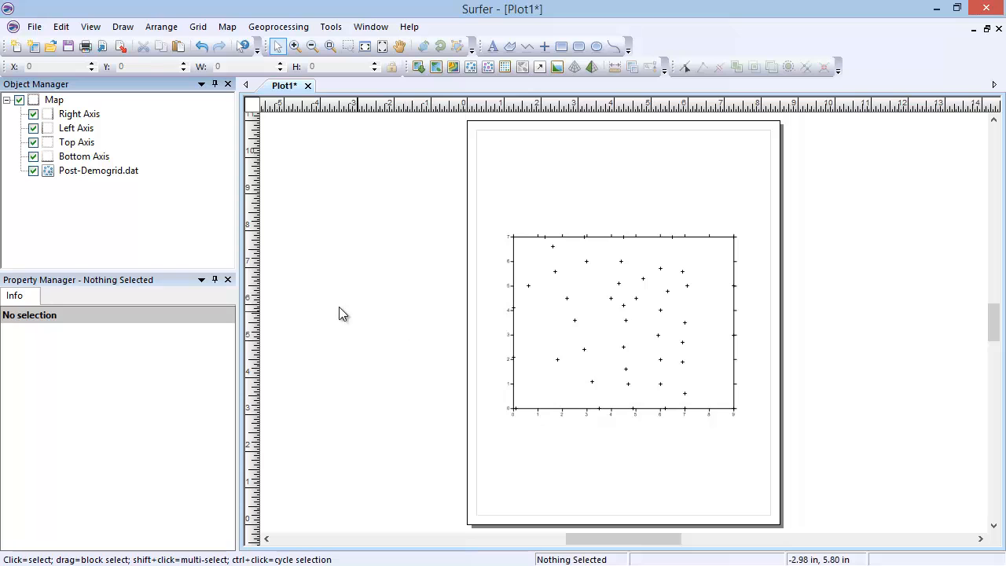
Review the general, symbol and label properties of the Post-Demogrid.dat layer
{"action": "left_click", "coordinate": [106, 171]}
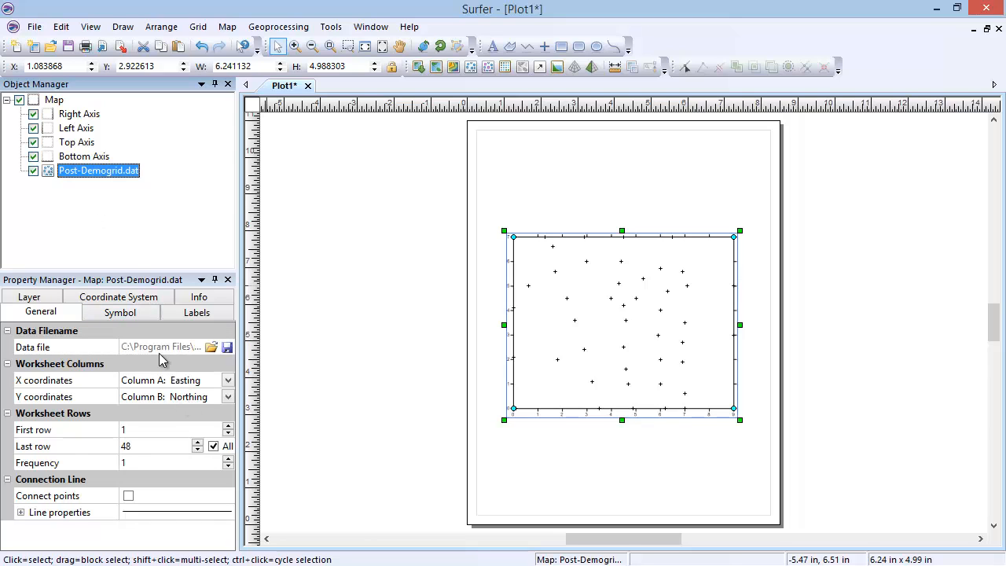
{"action": "left_click", "coordinate": [151, 313]}
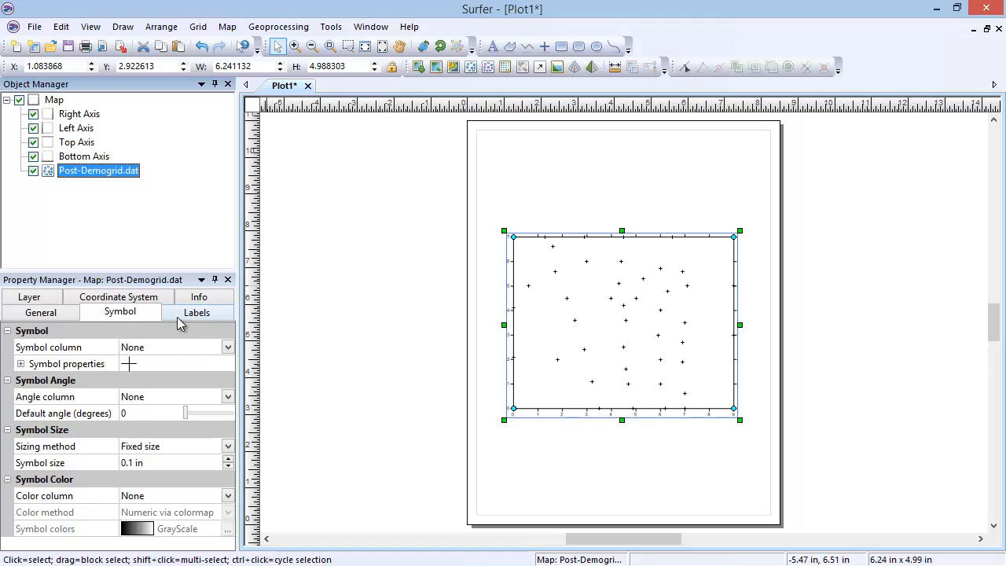
{"action": "left_click", "coordinate": [220, 312]}
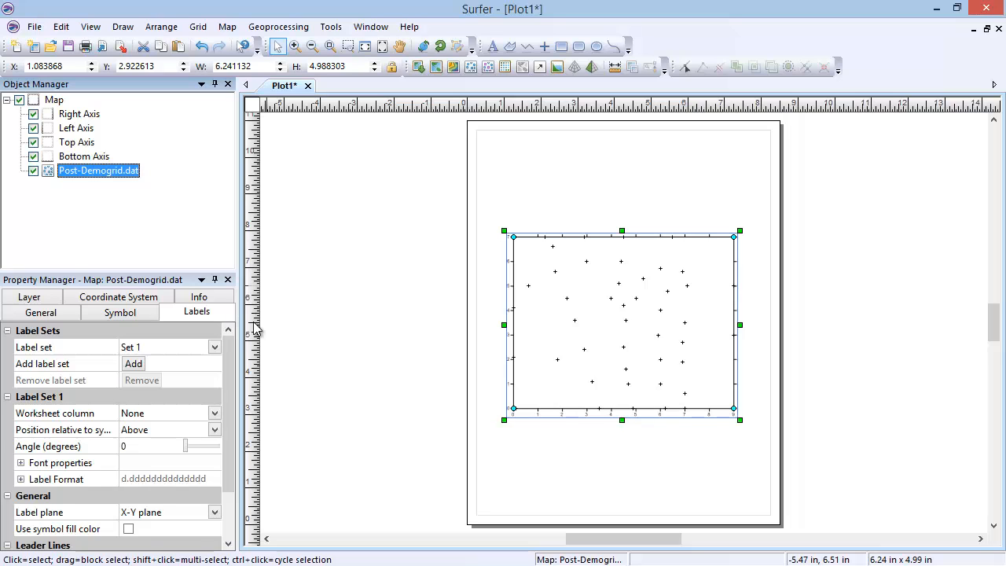
Move the post map off the page to its left side and deselect it
{"action": "left_click_drag", "start_coordinate": [670, 324], "coordinate": [399, 329]}
{"action": "left_click_drag", "start_coordinate": [619, 538], "coordinate": [601, 541]}
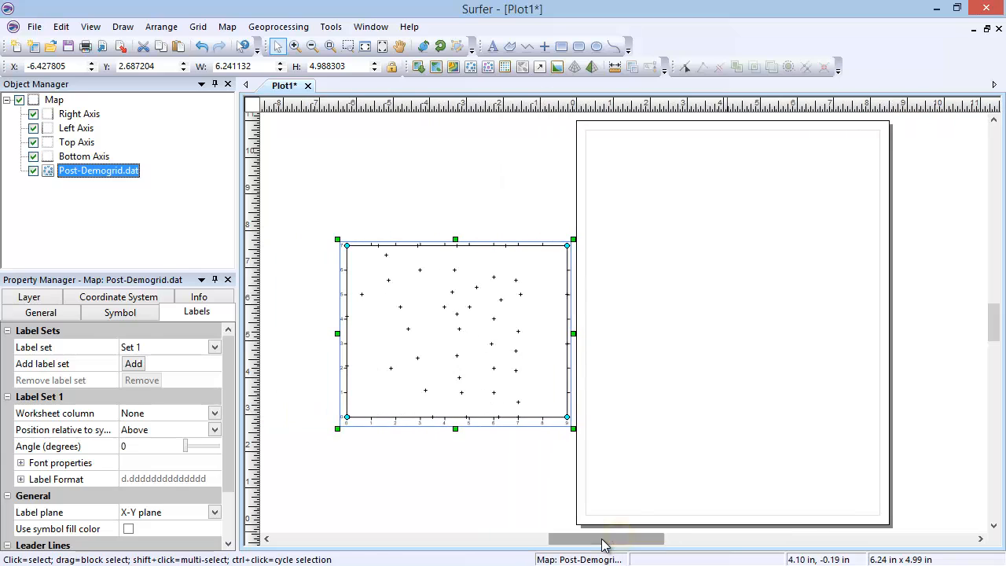
{"action": "left_click", "coordinate": [651, 474]}
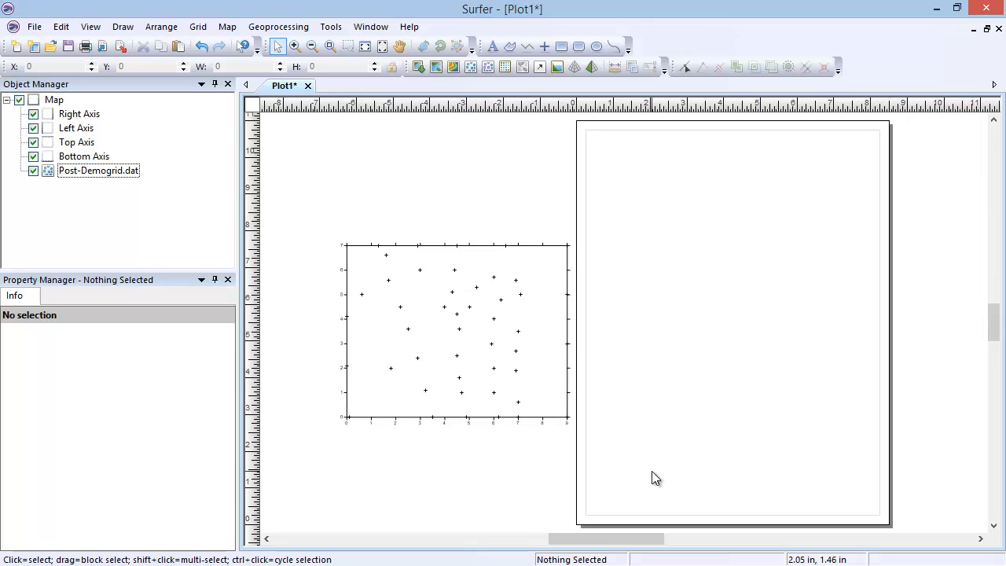
Create a new classed post map from the sample data file Demogrid.dat
{"action": "left_click", "coordinate": [227, 27]}
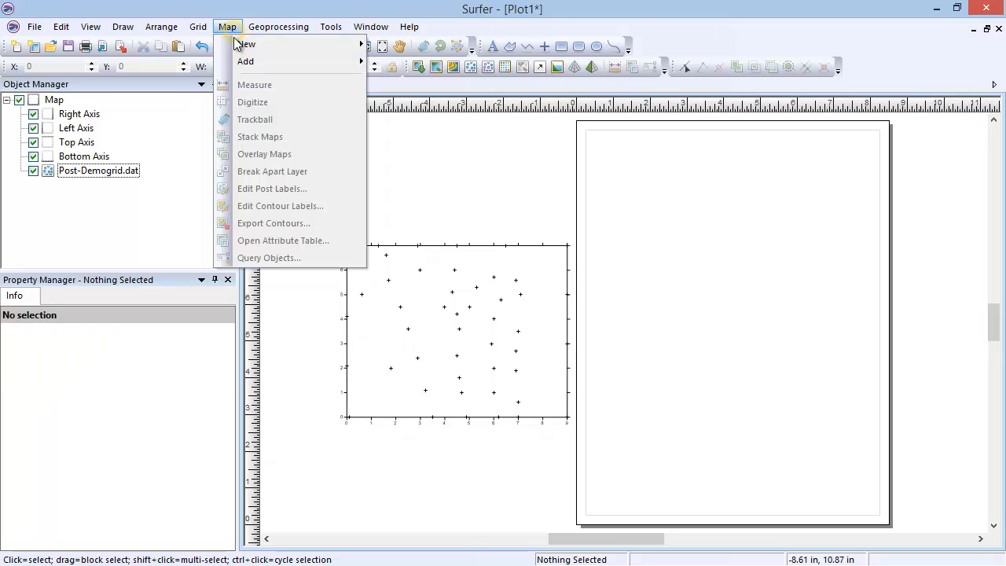
{"action": "mouse_move", "coordinate": [238, 44]}
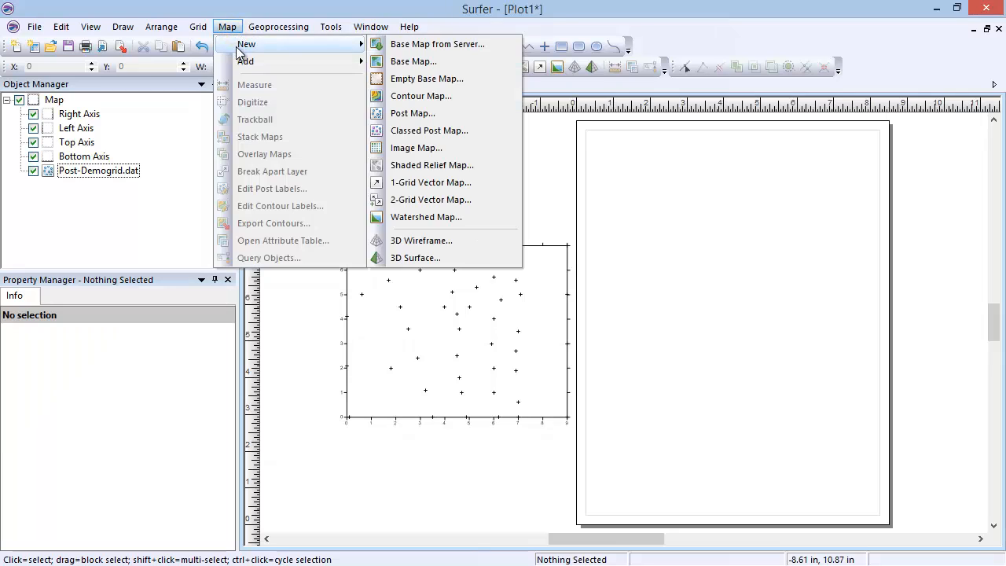
{"action": "left_click", "coordinate": [480, 132]}
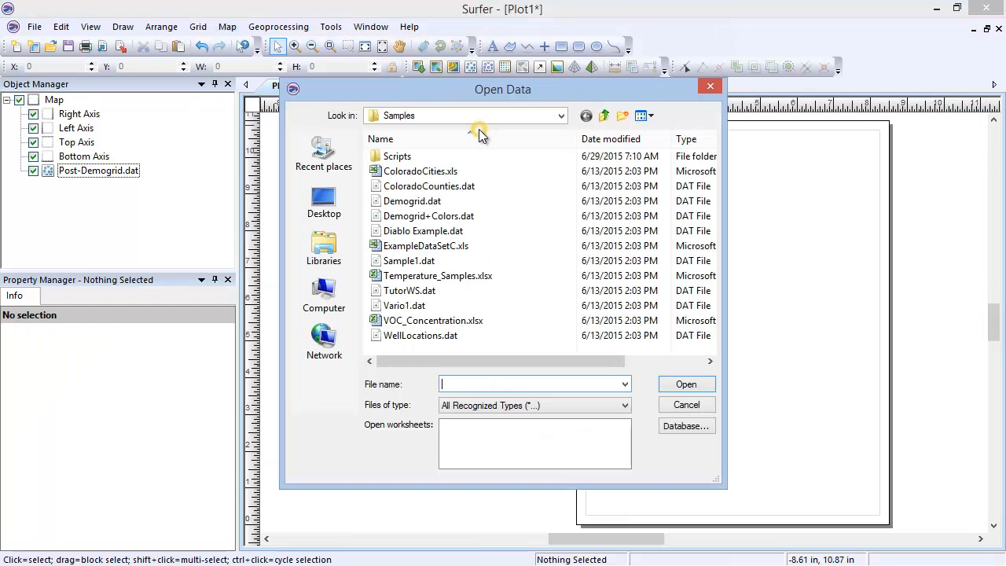
{"action": "left_click", "coordinate": [491, 200]}
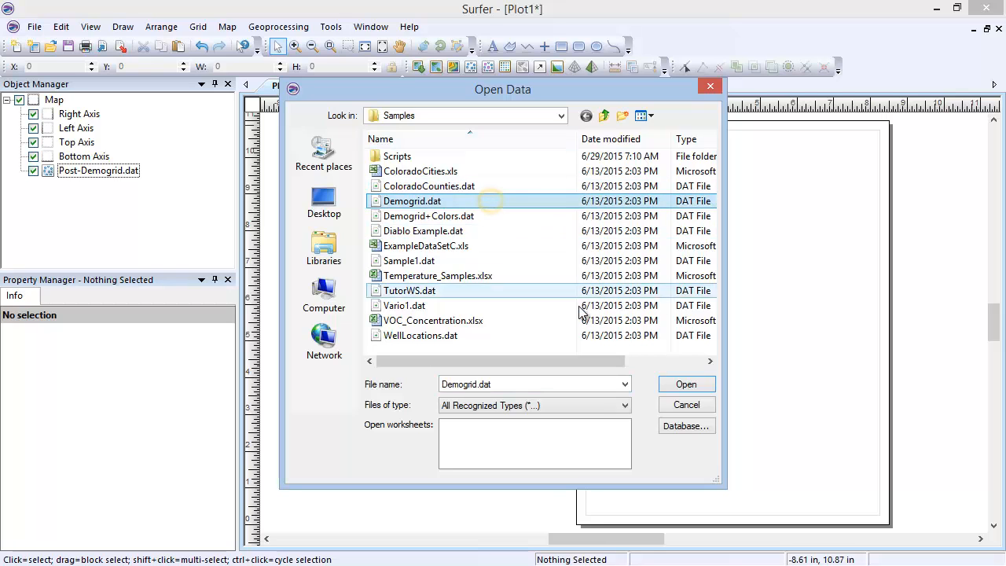
{"action": "left_click", "coordinate": [669, 384]}
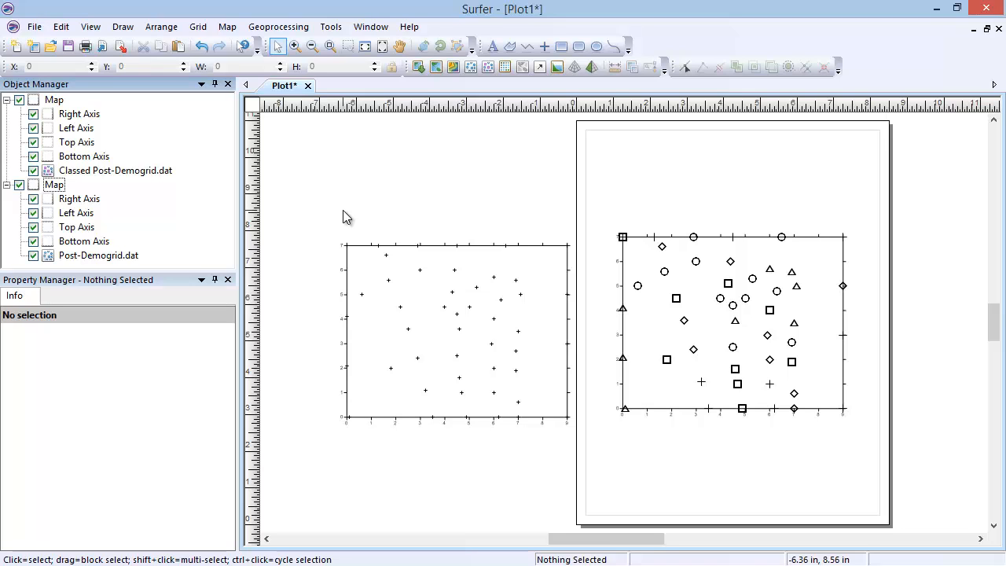
Review the Z coordinates column choices and the class binning settings of the Classed Post-Demogrid.dat layer, leaving the class editor without changes
{"action": "left_click", "coordinate": [149, 172]}
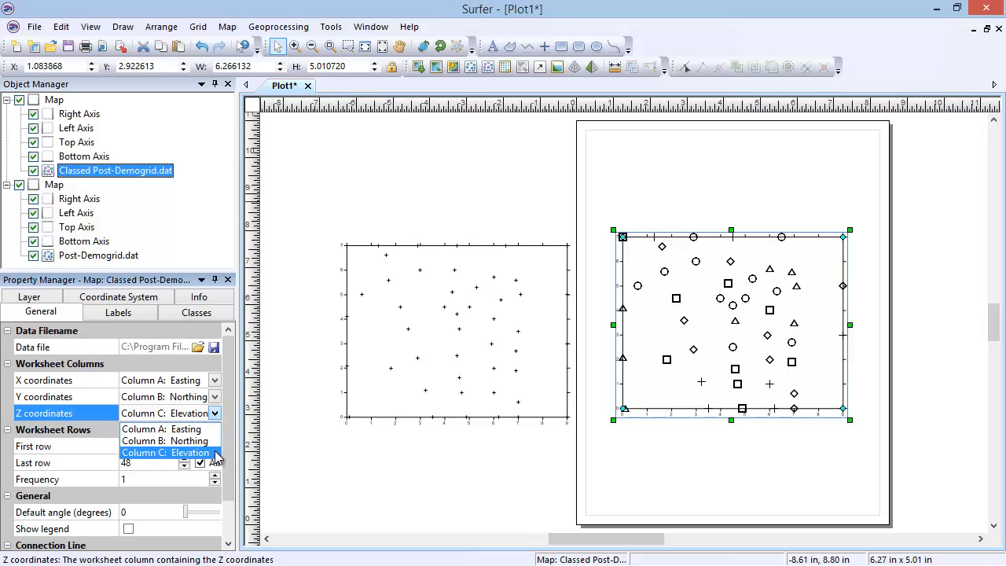
{"action": "left_click", "coordinate": [215, 414]}
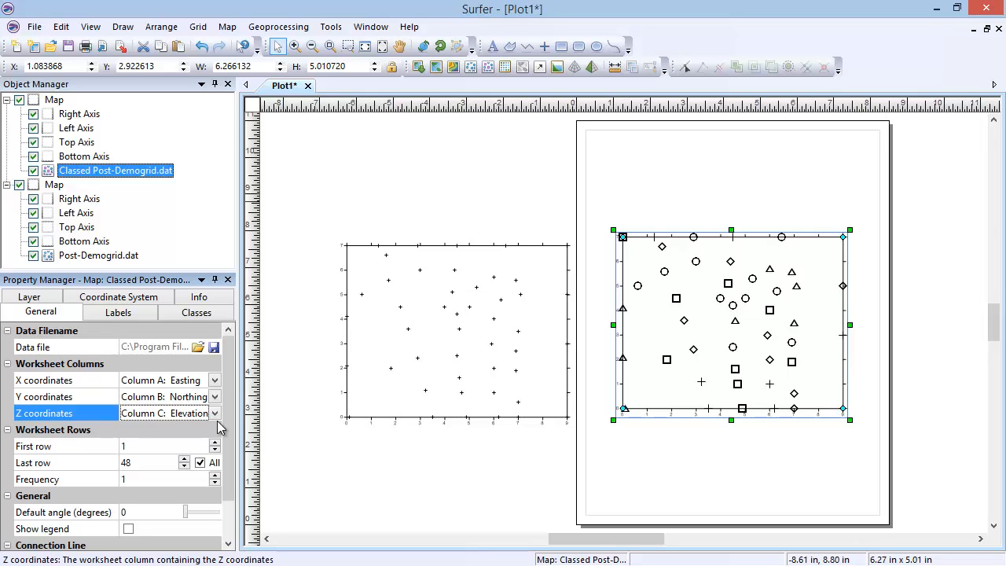
{"action": "left_click", "coordinate": [219, 316]}
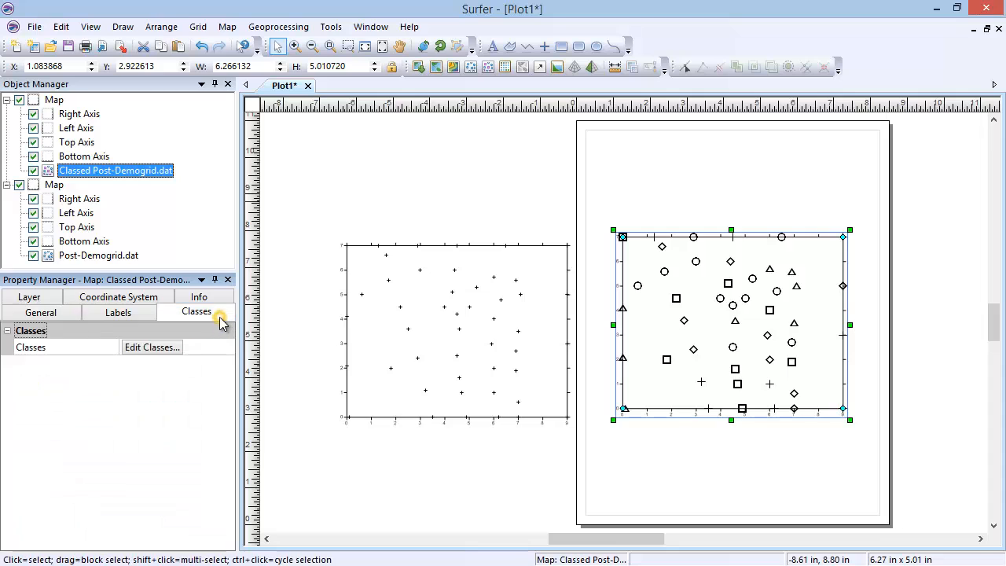
{"action": "left_click", "coordinate": [179, 351]}
{"action": "left_click_drag", "start_coordinate": [210, 319], "coordinate": [300, 241]}
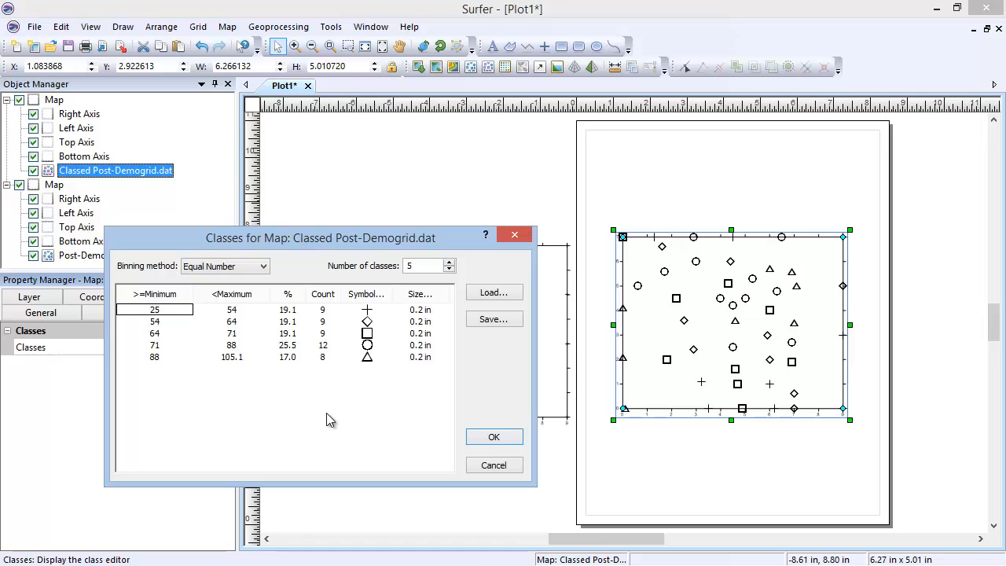
{"action": "left_click", "coordinate": [476, 465]}
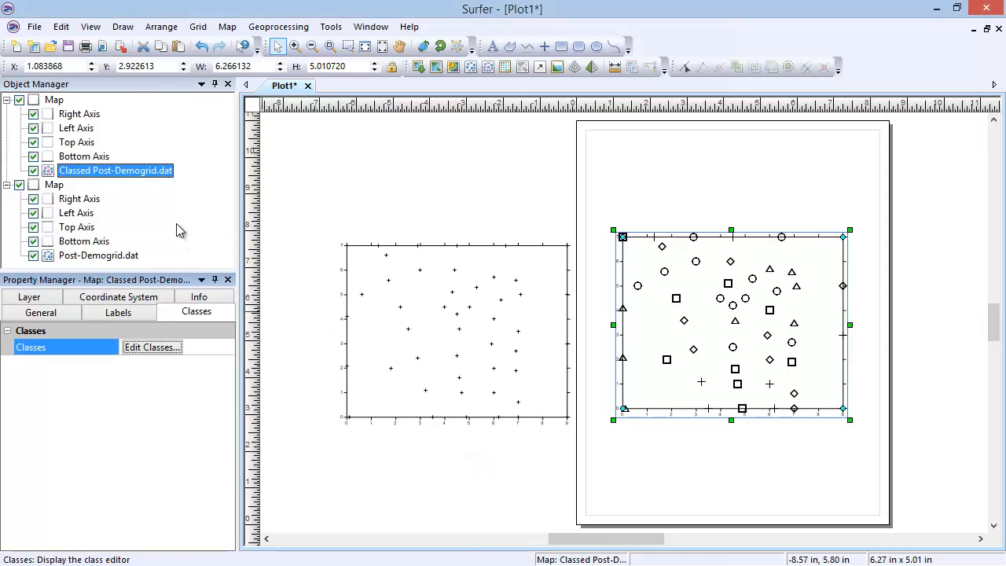
Select both the post map and the classed post map and delete them from the plot
{"action": "left_click", "coordinate": [61, 26]}
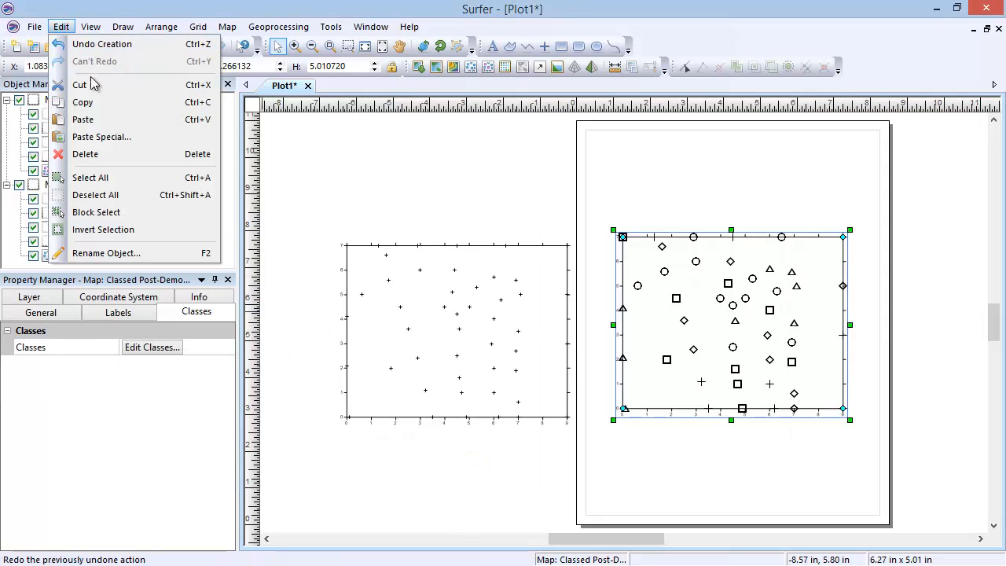
{"action": "left_click", "coordinate": [140, 178]}
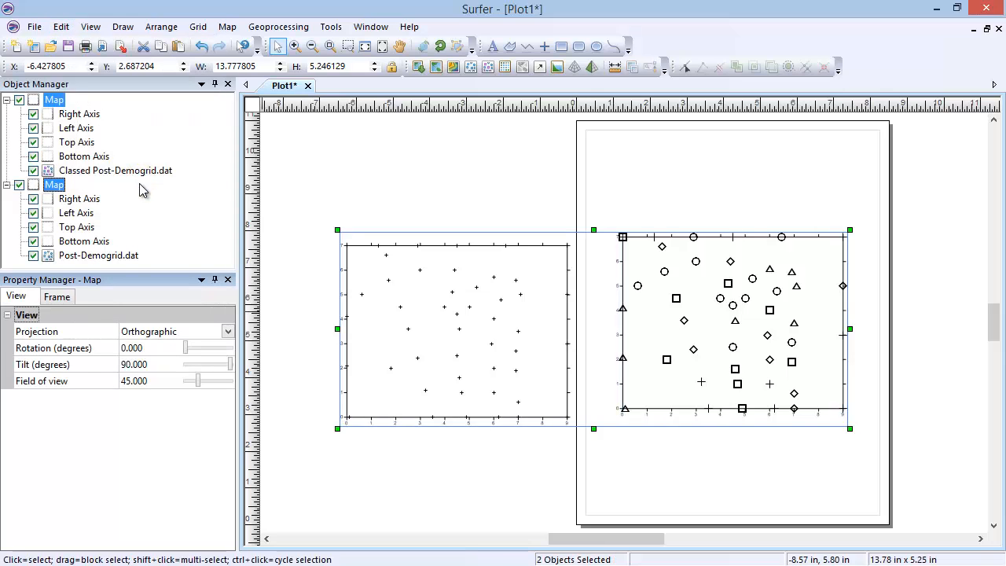
{"action": "left_click", "coordinate": [60, 26]}
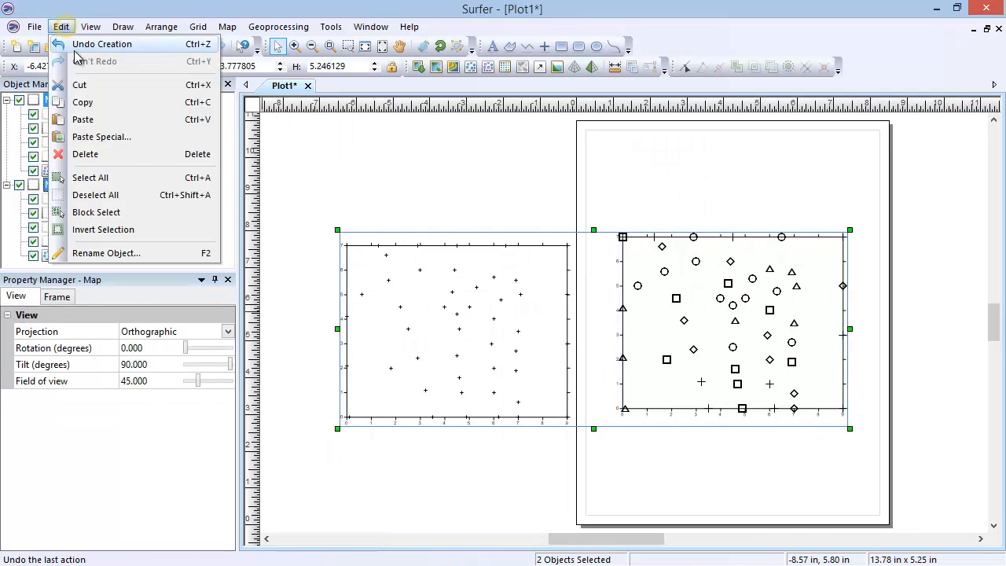
{"action": "left_click", "coordinate": [133, 158]}
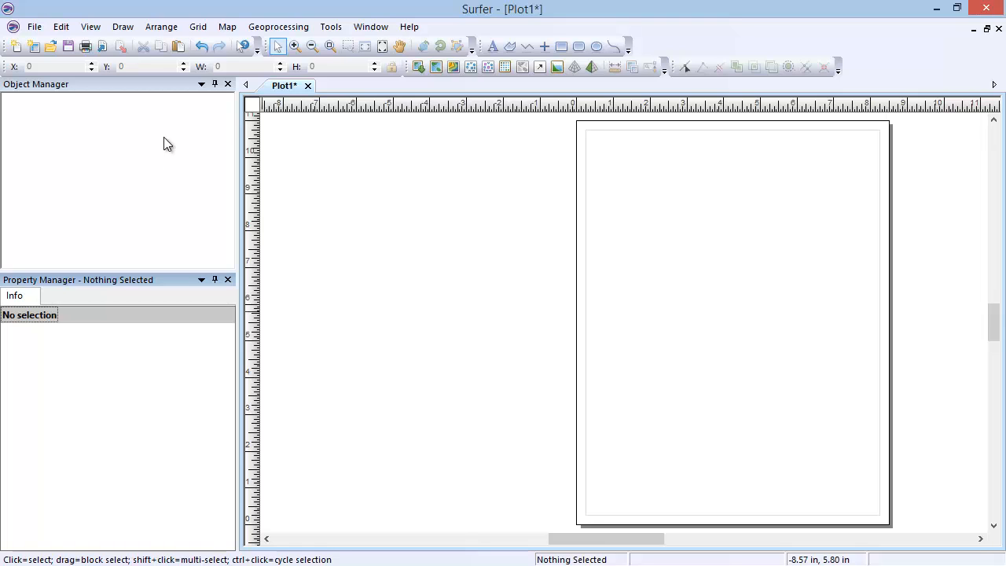
Create a new contour map from the sample grid file Demogrid.grd
{"action": "left_click", "coordinate": [225, 27]}
{"action": "mouse_move", "coordinate": [282, 47]}
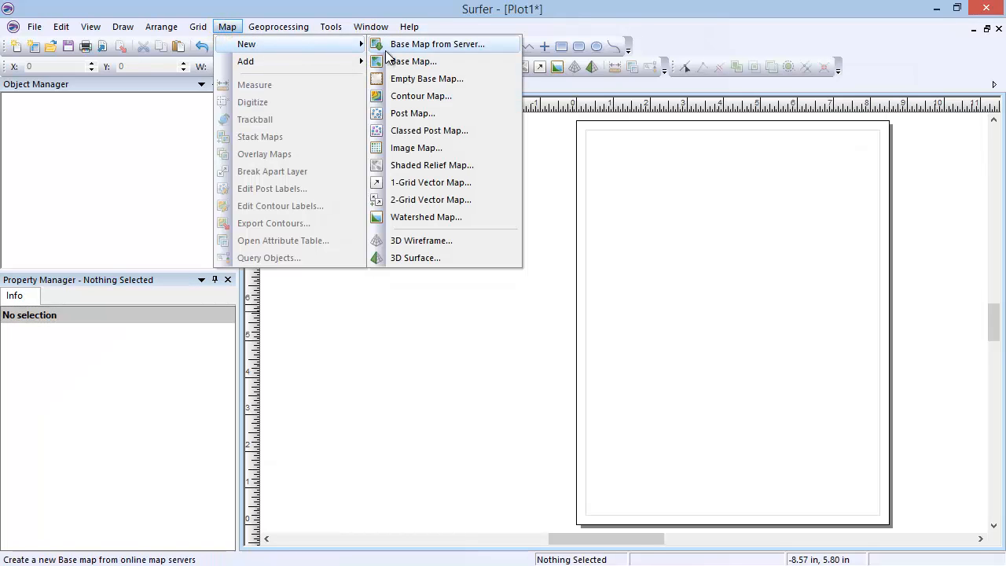
{"action": "left_click", "coordinate": [472, 97]}
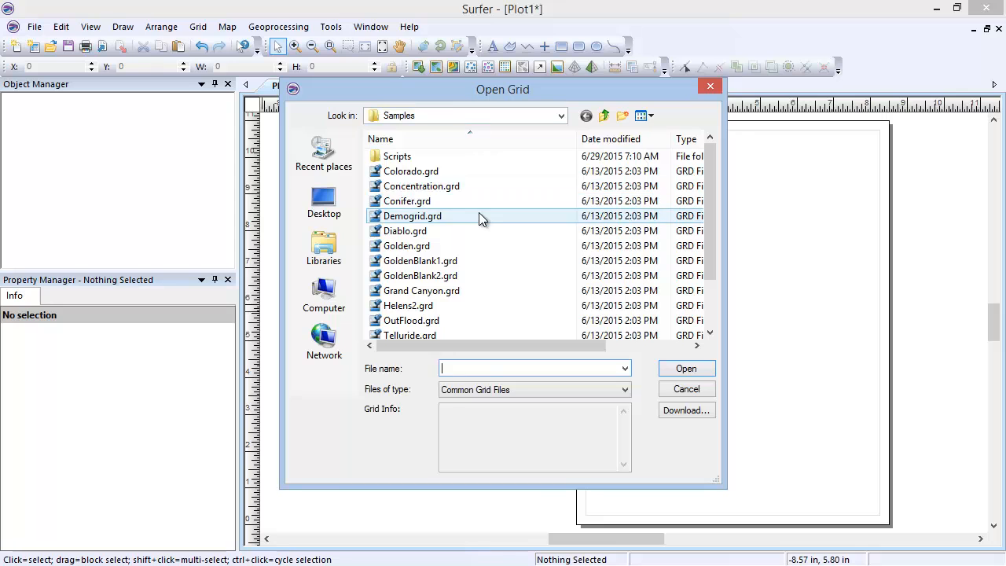
{"action": "left_click", "coordinate": [481, 218]}
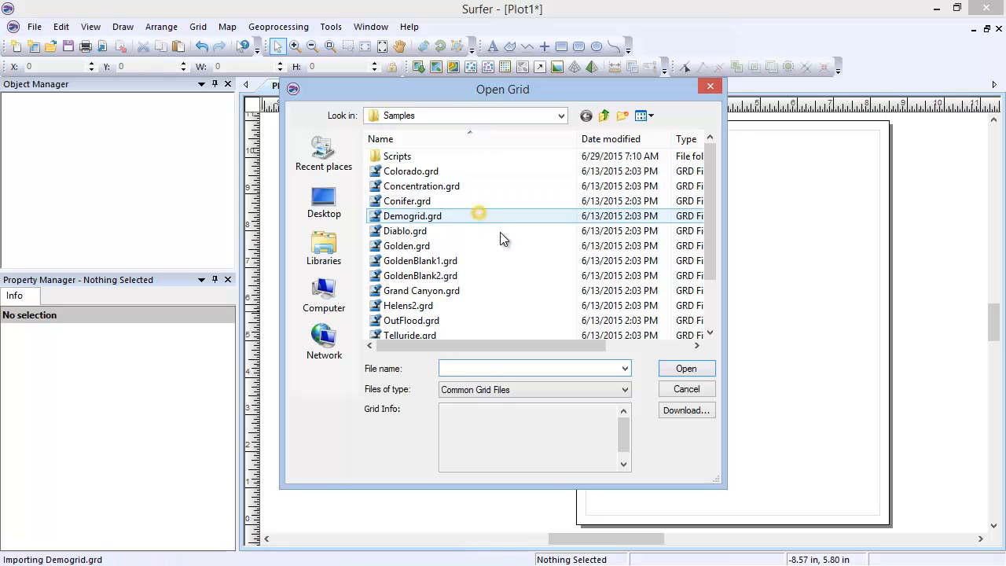
{"action": "left_click", "coordinate": [664, 376]}
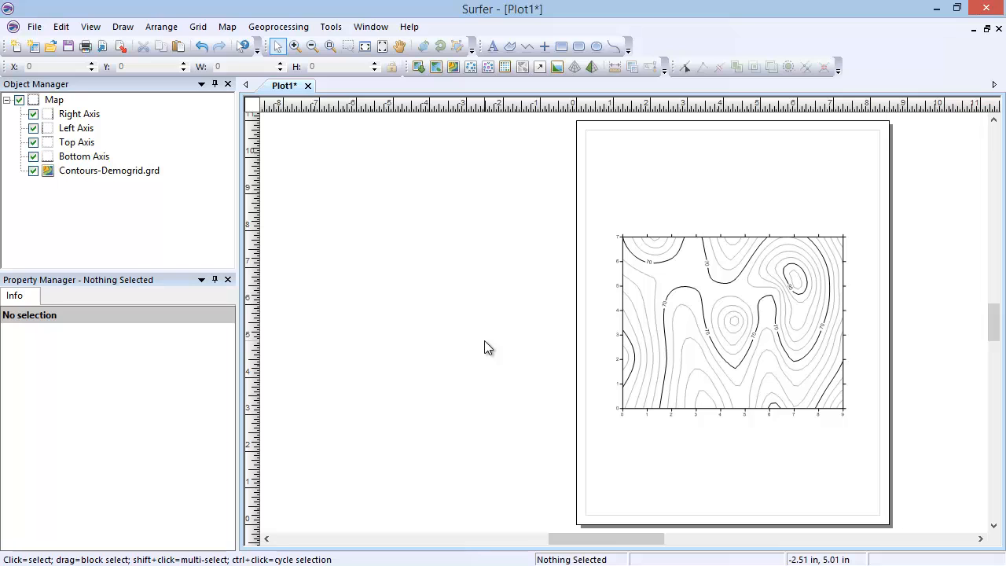
Review the level properties of the Contours-Demogrid.grd layer and move the contour map off the page to its left side
{"action": "left_click", "coordinate": [125, 175]}
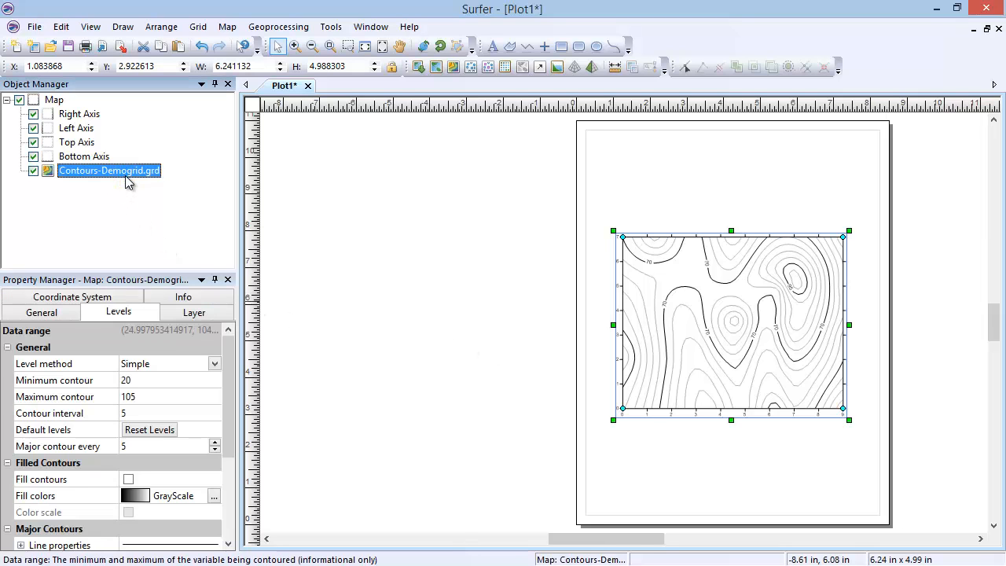
{"action": "left_click", "coordinate": [150, 314]}
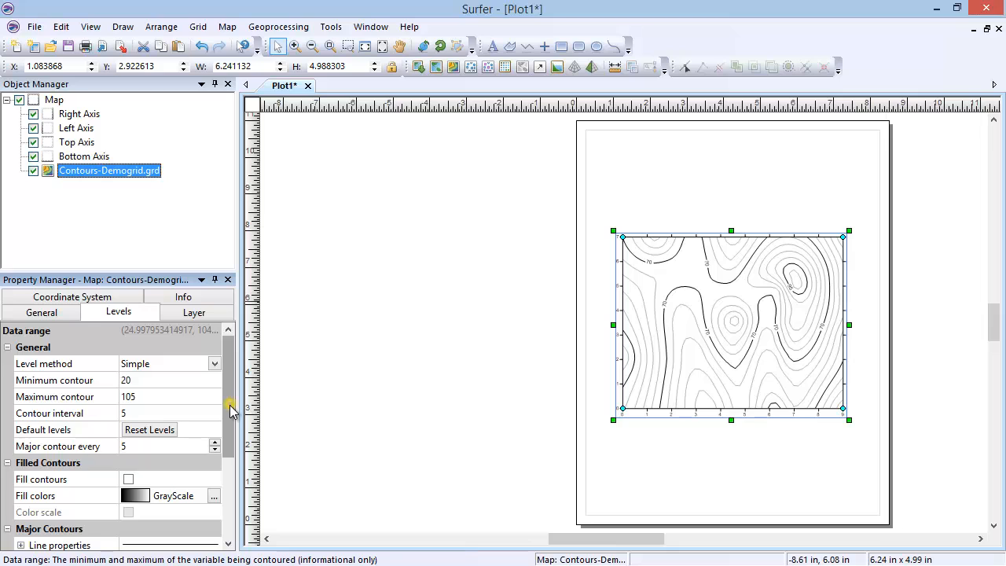
{"action": "scroll", "coordinate": [230, 408], "scroll_direction": "down", "scroll_amount": 3}
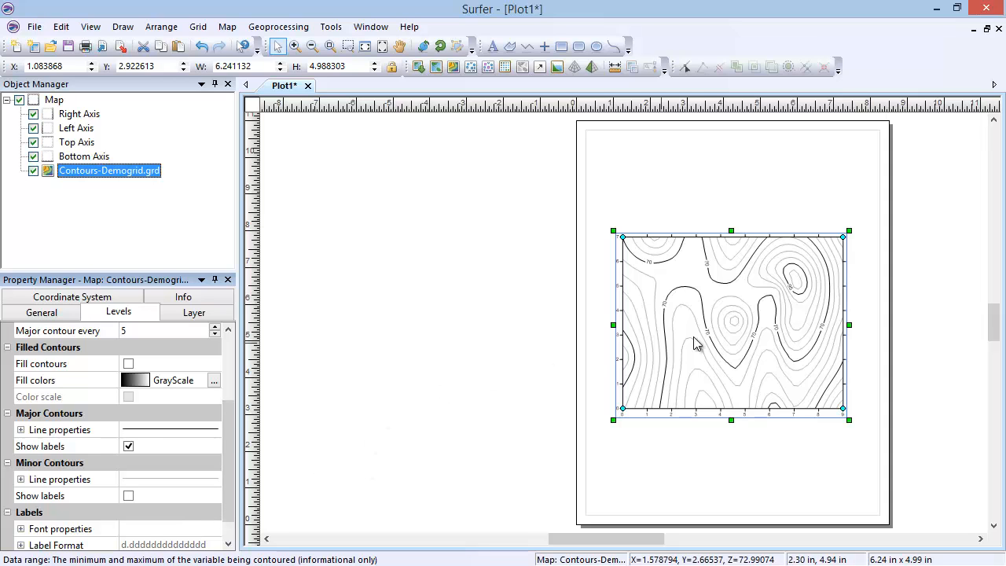
{"action": "left_click_drag", "start_coordinate": [694, 344], "coordinate": [431, 323]}
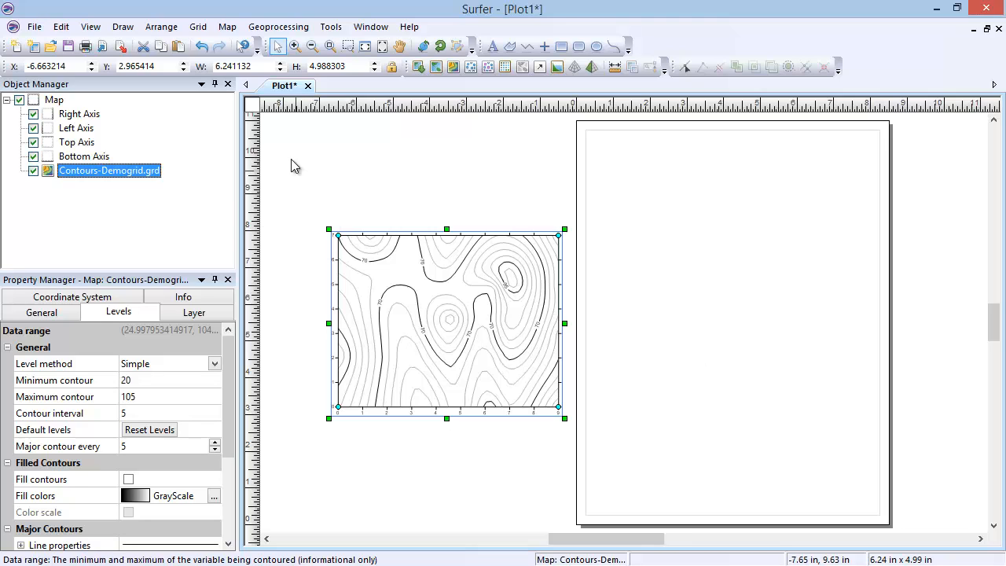
Create a new image map from the sample grid file Demogrid.grd
{"action": "left_click", "coordinate": [233, 29]}
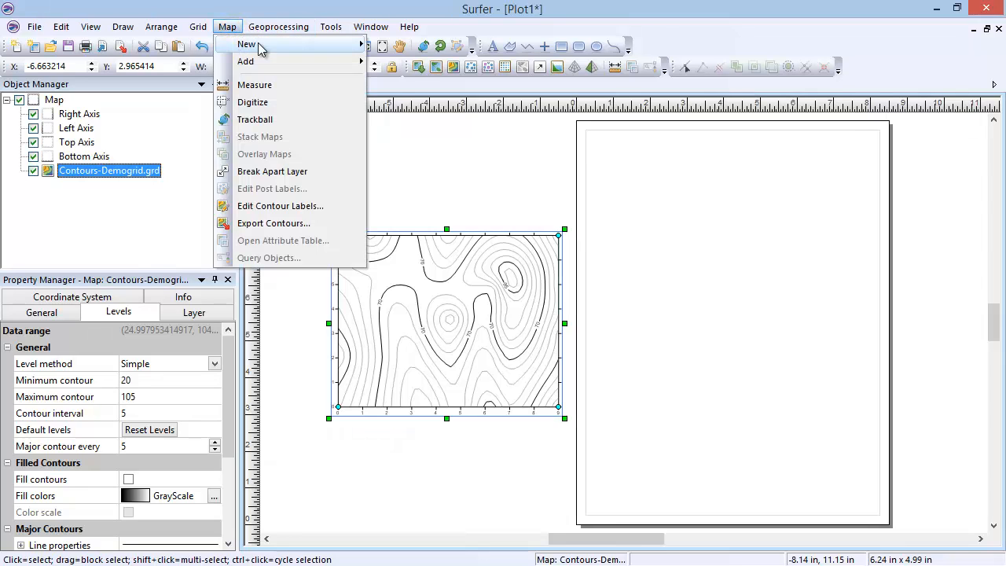
{"action": "mouse_move", "coordinate": [271, 44]}
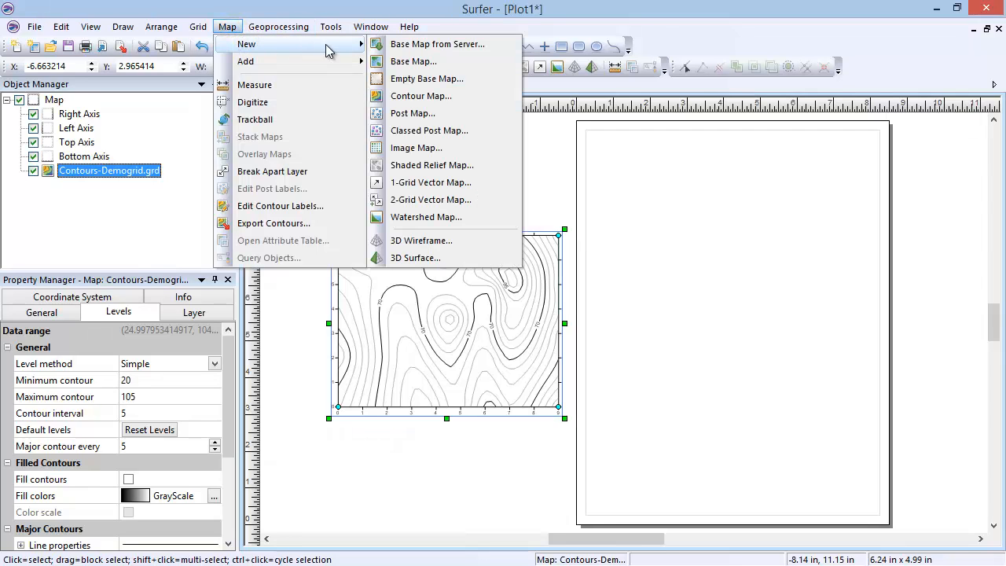
{"action": "left_click", "coordinate": [486, 148]}
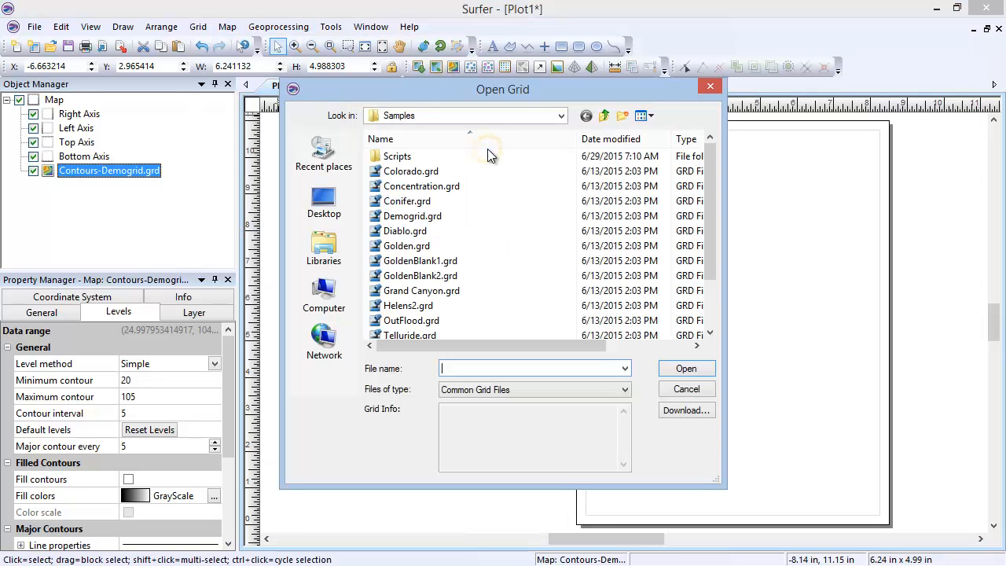
{"action": "left_click", "coordinate": [507, 217]}
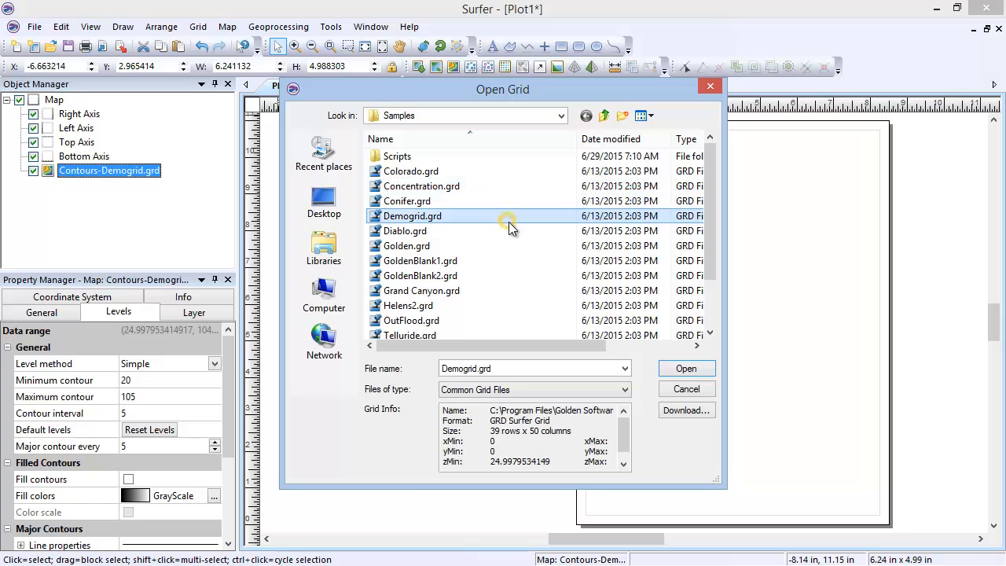
{"action": "left_click", "coordinate": [665, 374]}
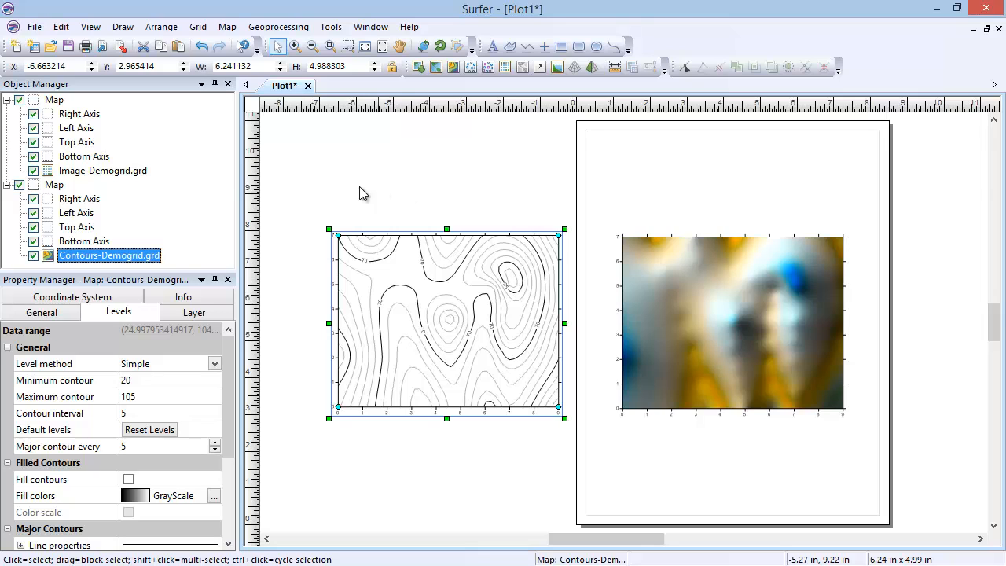
Turn off pixel interpolation and hill shading for the Image-Demogrid.grd layer
{"action": "left_click", "coordinate": [127, 172]}
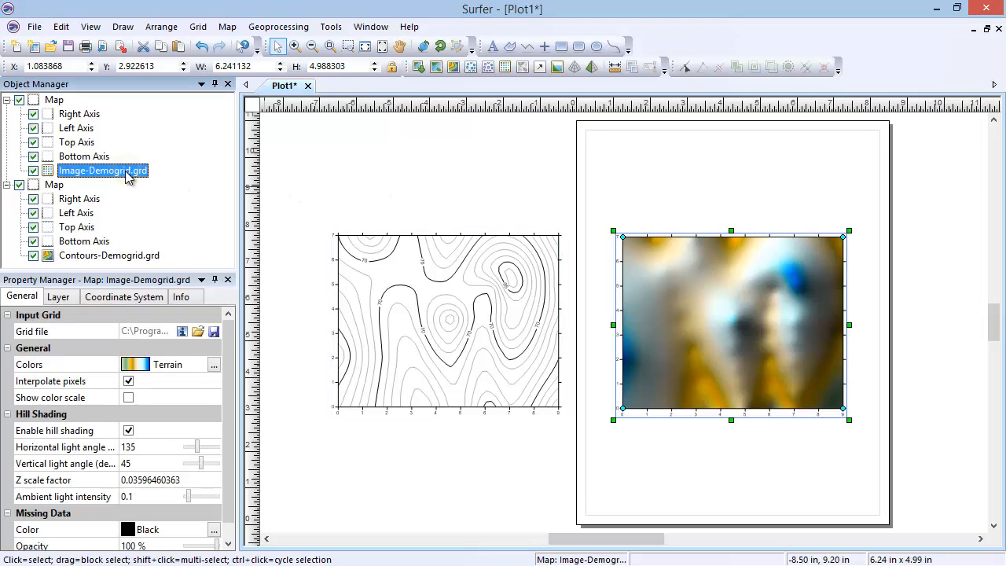
{"action": "left_click", "coordinate": [128, 382]}
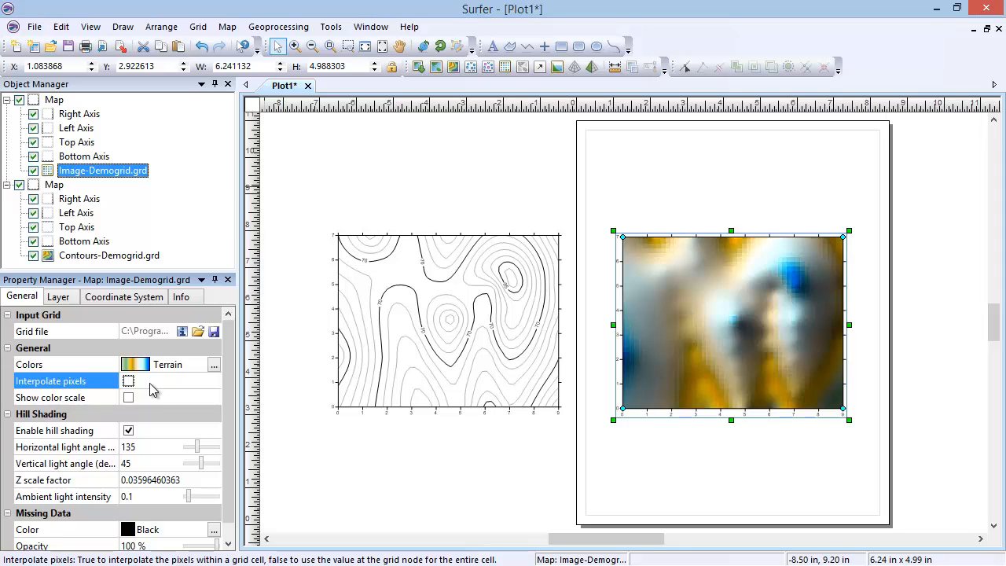
{"action": "left_click", "coordinate": [128, 432]}
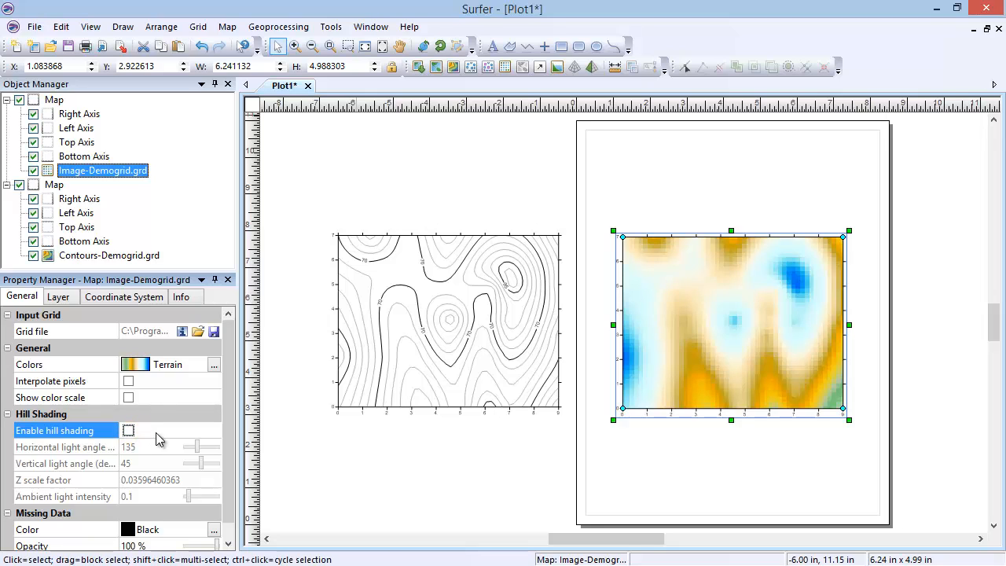
Delete the image map and create a new shaded relief map from the sample grid file Demogrid.grd
{"action": "left_click", "coordinate": [52, 101]}
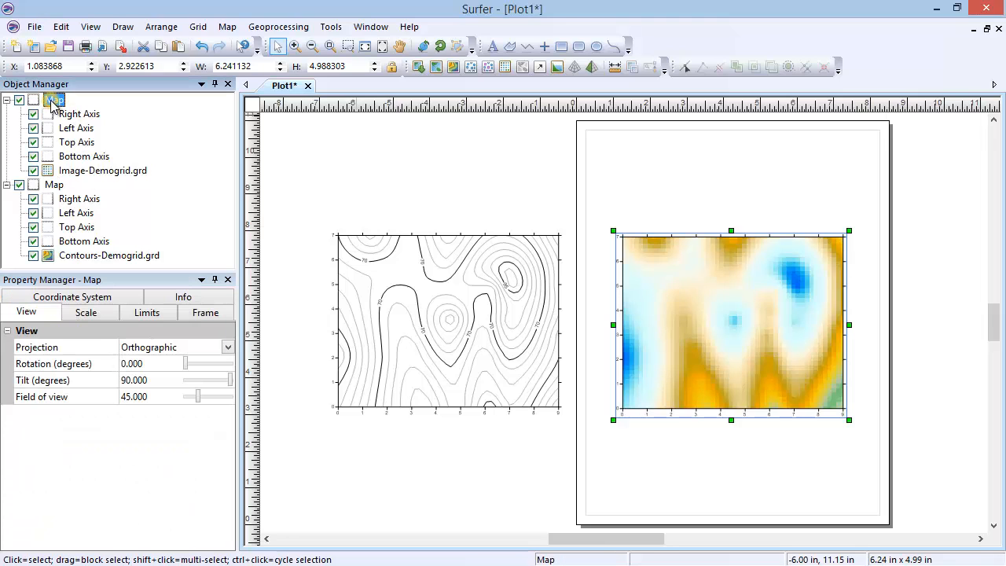
{"action": "key", "text": "Delete"}
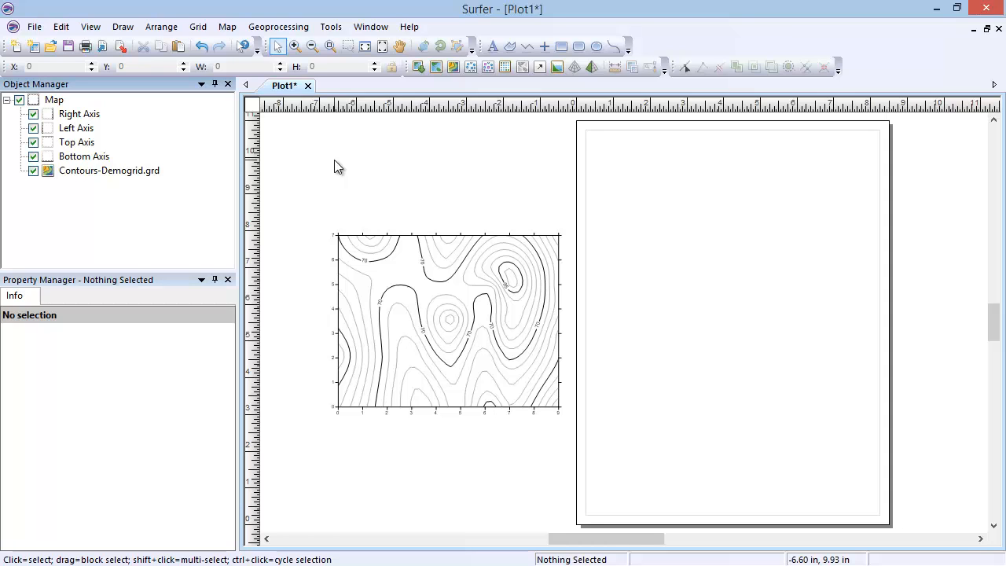
{"action": "left_click", "coordinate": [227, 27]}
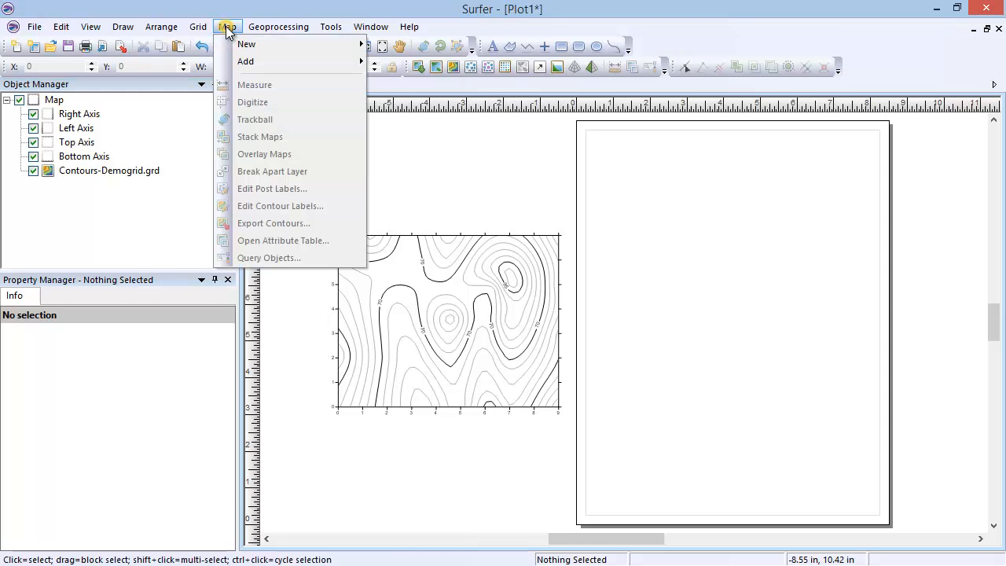
{"action": "mouse_move", "coordinate": [248, 44]}
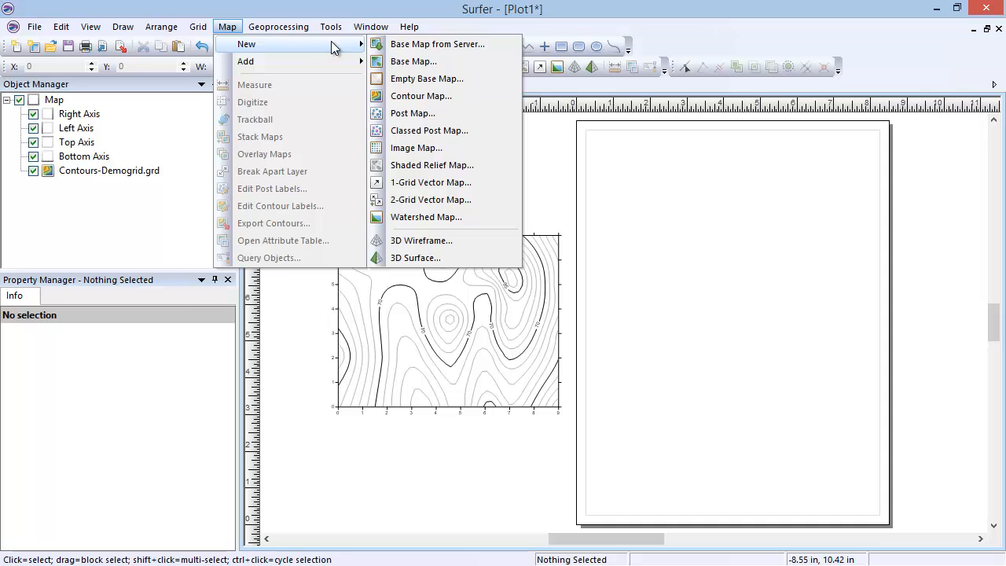
{"action": "left_click", "coordinate": [488, 166]}
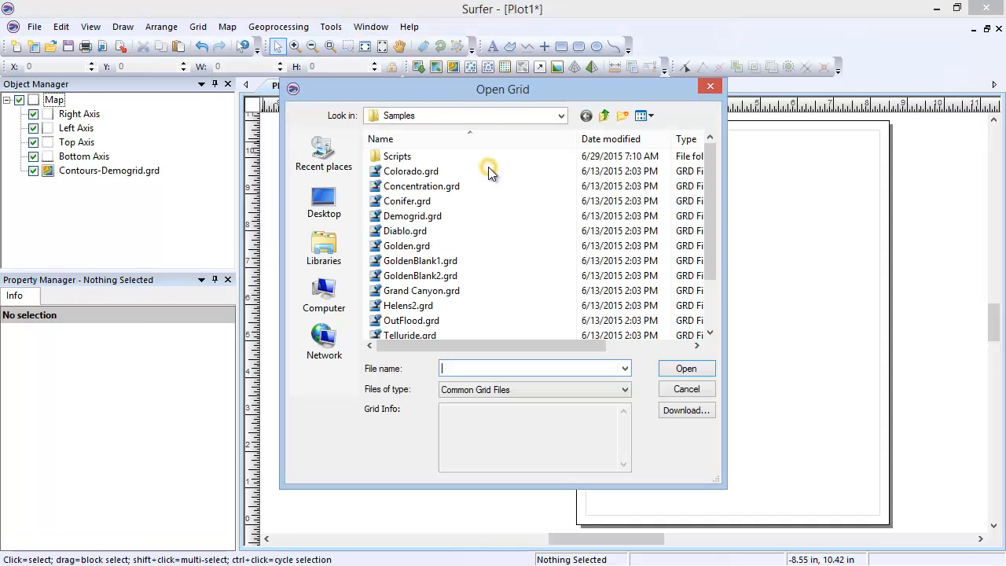
{"action": "left_click", "coordinate": [498, 212]}
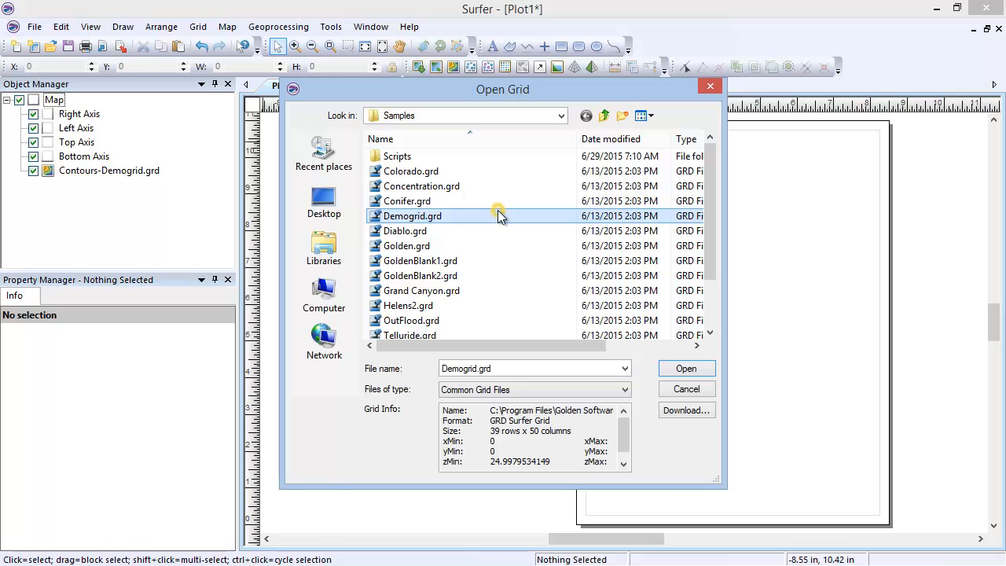
{"action": "left_click", "coordinate": [665, 376]}
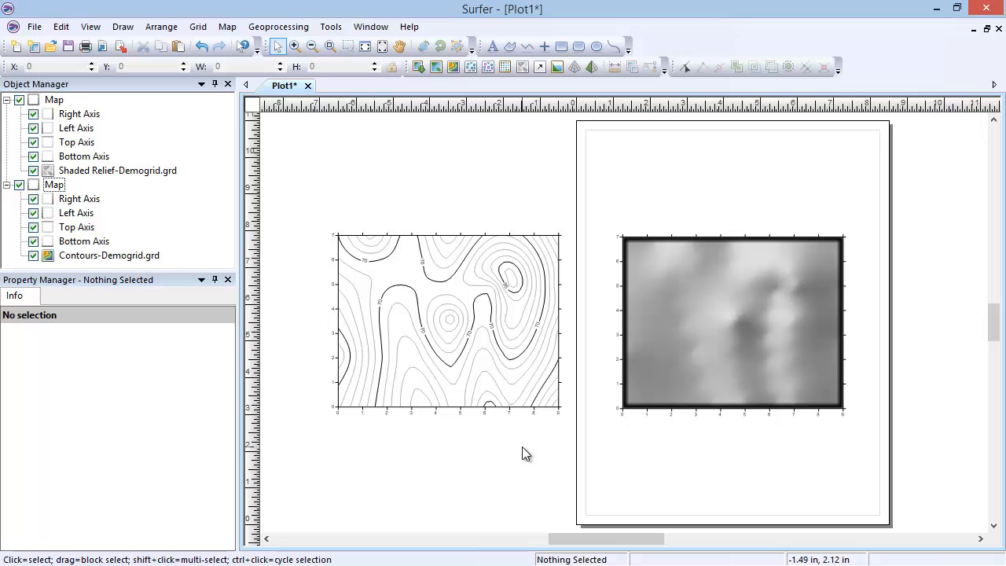
Review the general properties of the Shaded Relief-Demogrid.grd layer and delete the whole shaded relief map
{"action": "left_click", "coordinate": [130, 171]}
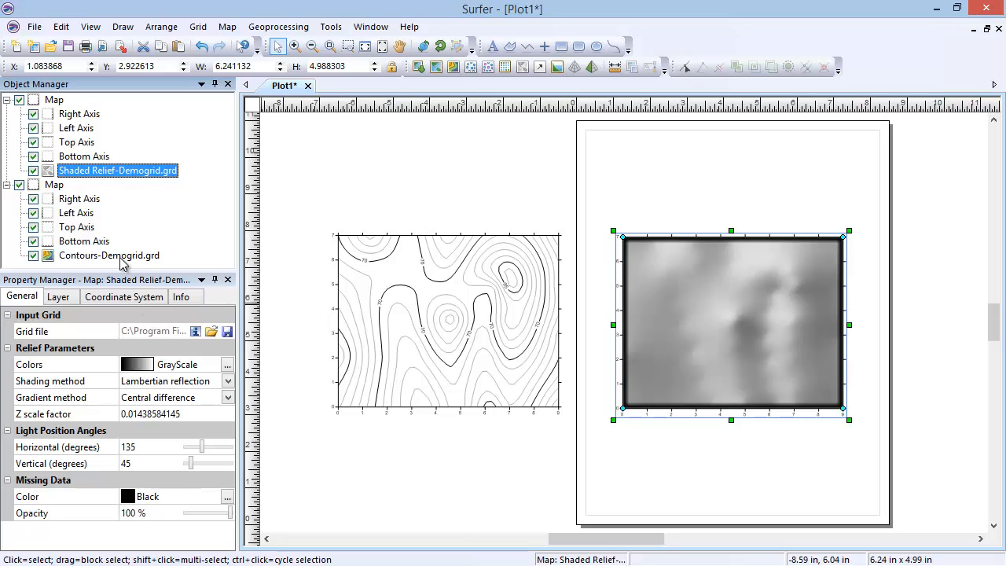
{"action": "left_click", "coordinate": [58, 100]}
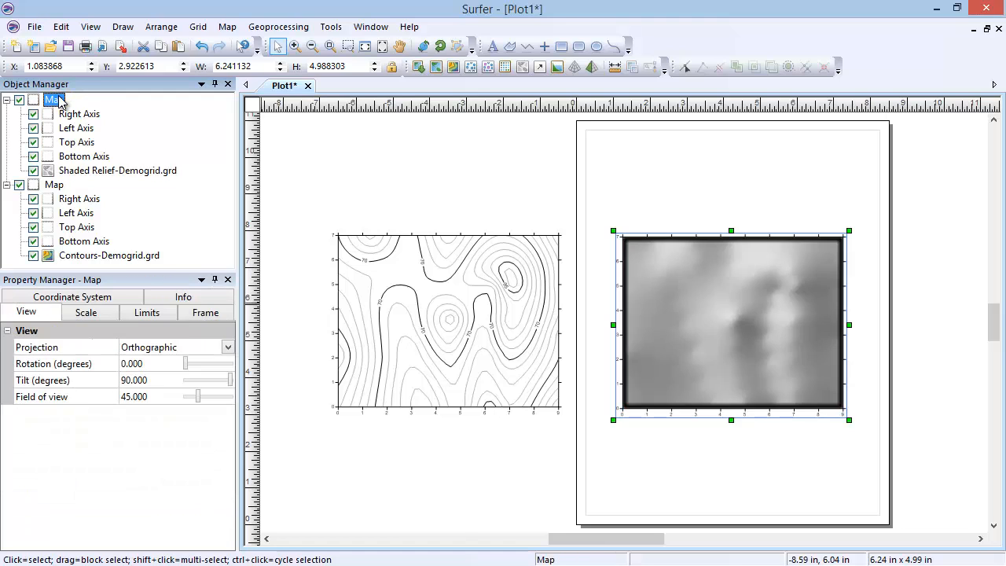
{"action": "key", "text": "Delete"}
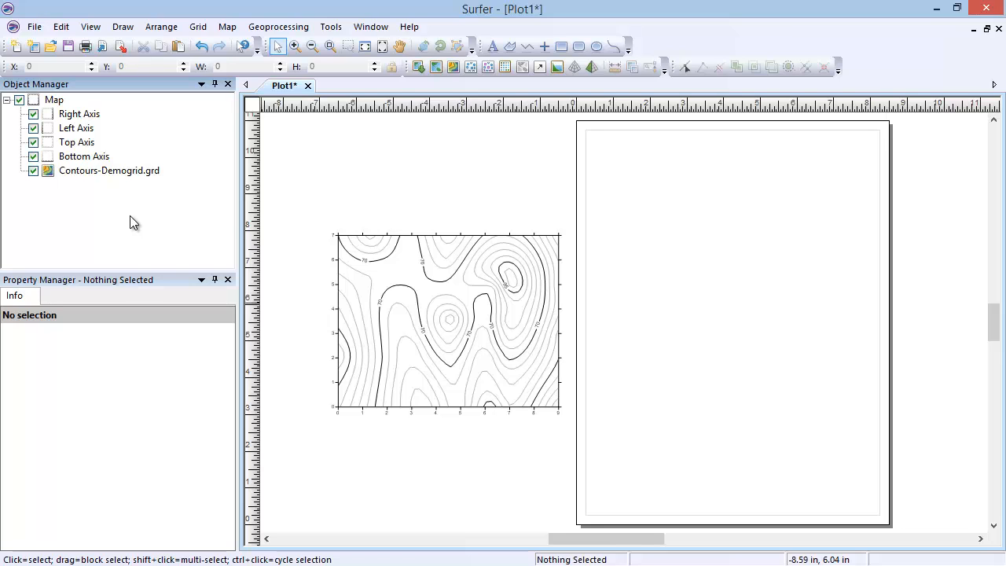
Create a new 1-grid vector map from the sample grid file Demogrid.grd
{"action": "left_click", "coordinate": [227, 27]}
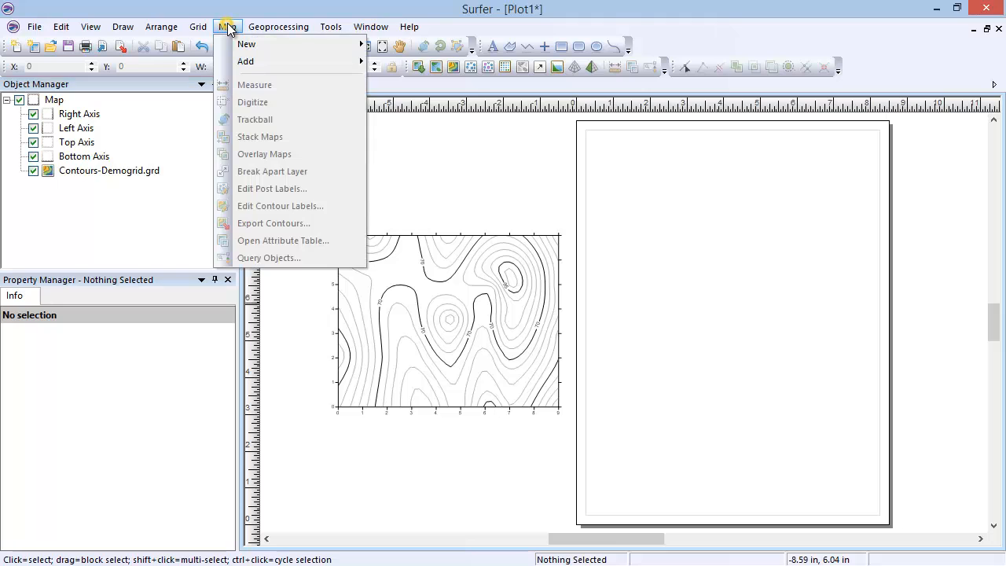
{"action": "mouse_move", "coordinate": [353, 45]}
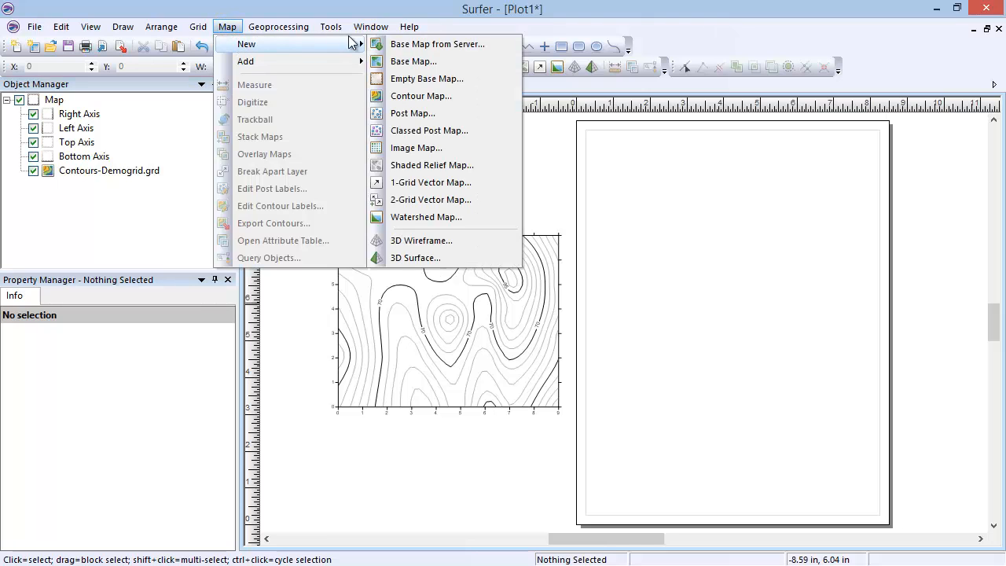
{"action": "left_click", "coordinate": [473, 183]}
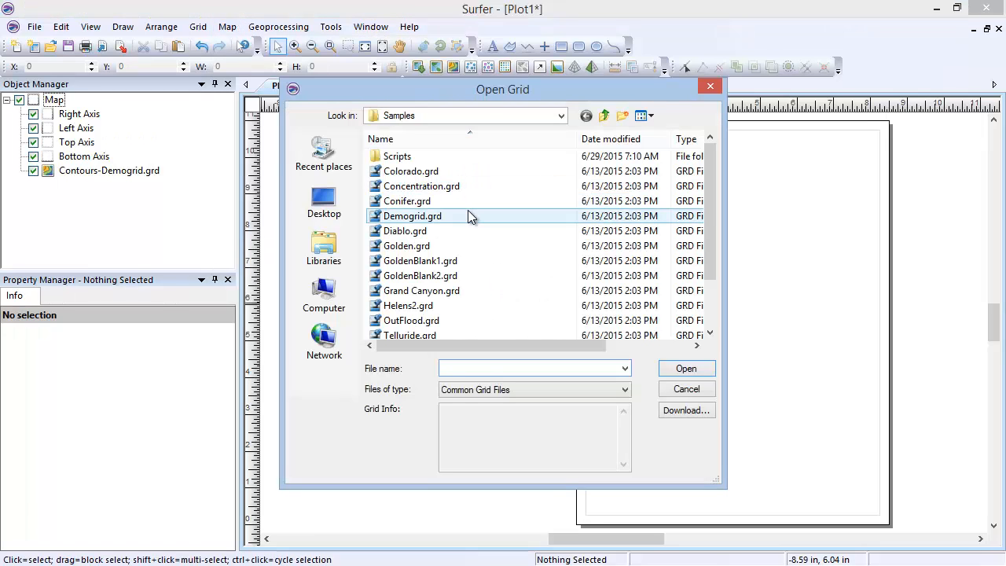
{"action": "left_click", "coordinate": [468, 216]}
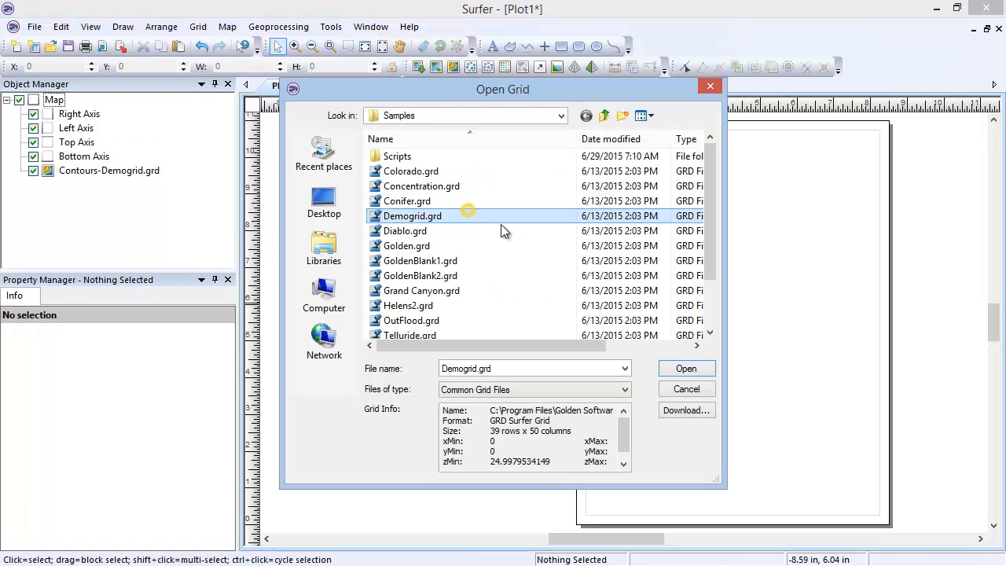
{"action": "left_click", "coordinate": [664, 371]}
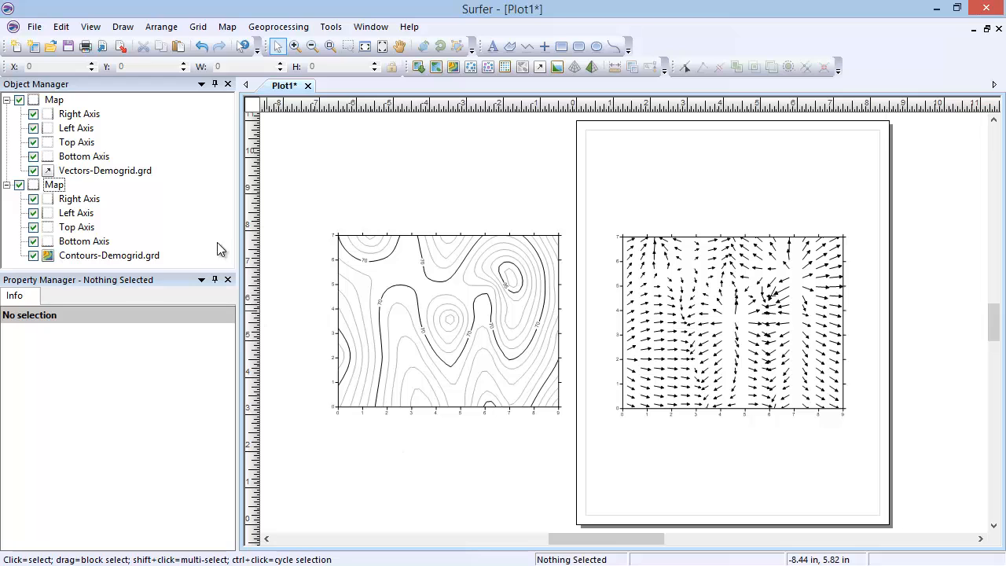
Review the vector layer's scaling properties and set its symbol style to the circle with a plain line
{"action": "left_click", "coordinate": [141, 171]}
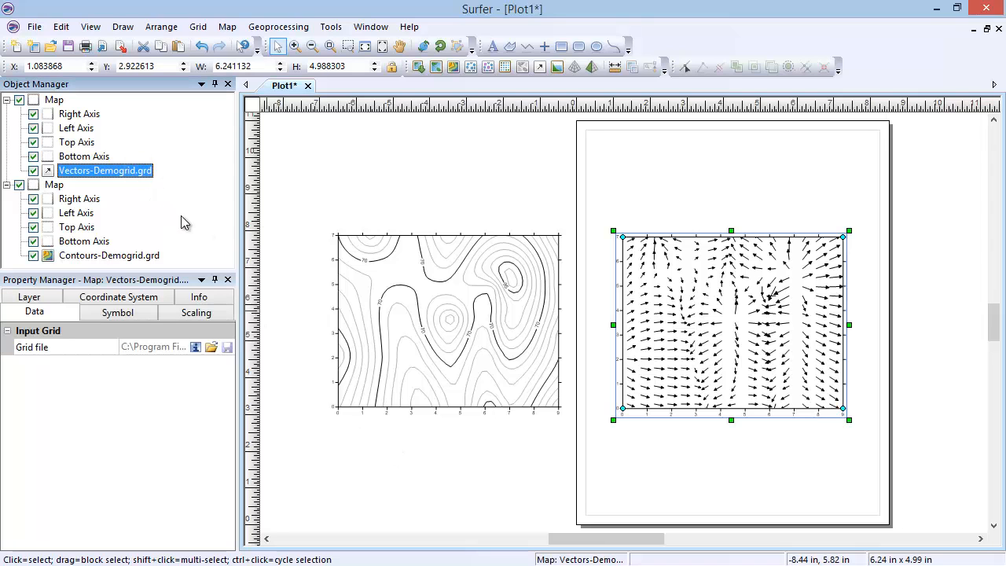
{"action": "left_click", "coordinate": [171, 318]}
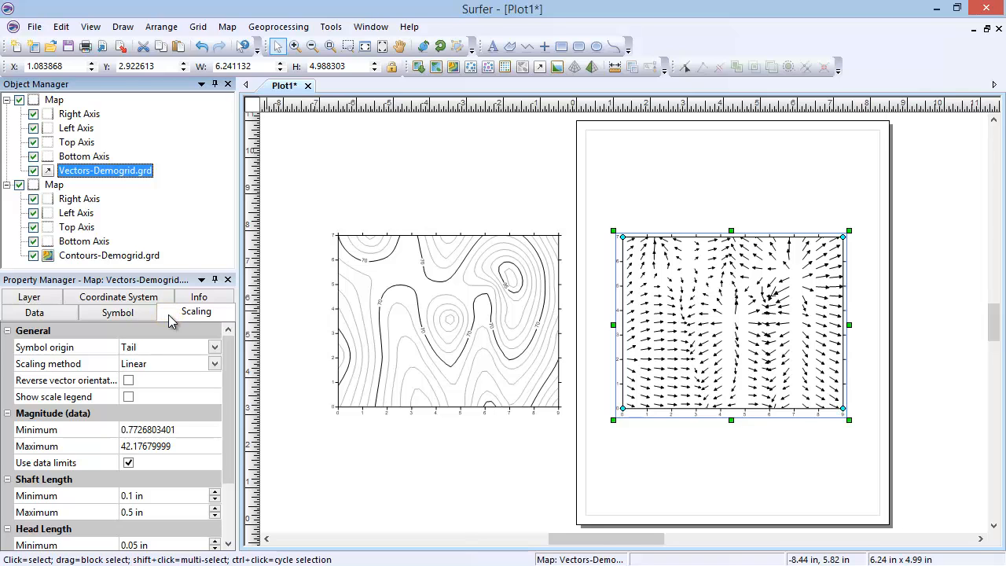
{"action": "left_click", "coordinate": [144, 314]}
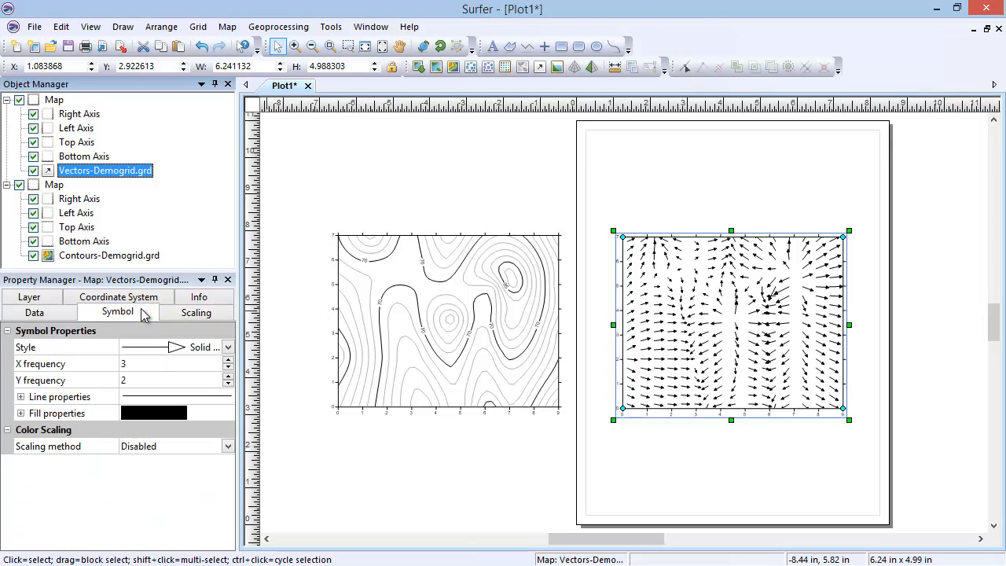
{"action": "left_click", "coordinate": [154, 348]}
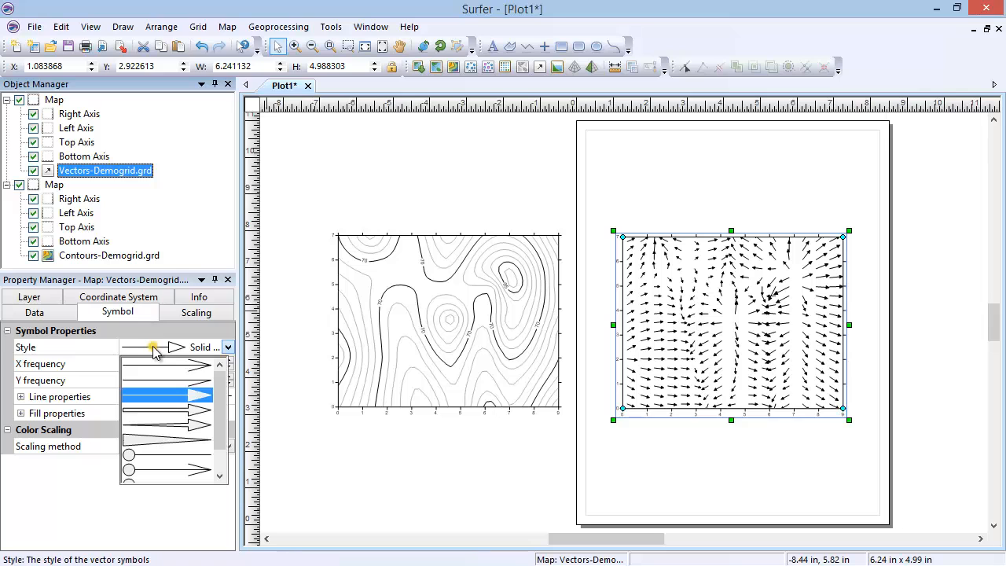
{"action": "left_click", "coordinate": [174, 454]}
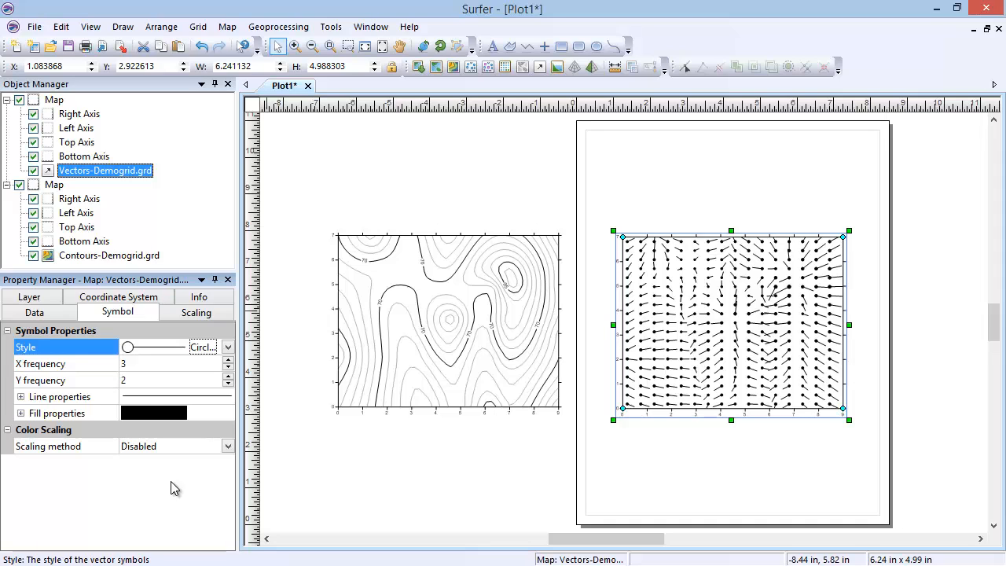
Delete the vector map and create a new watershed map from the sample grid file Demogrid.grd
{"action": "left_click", "coordinate": [55, 100]}
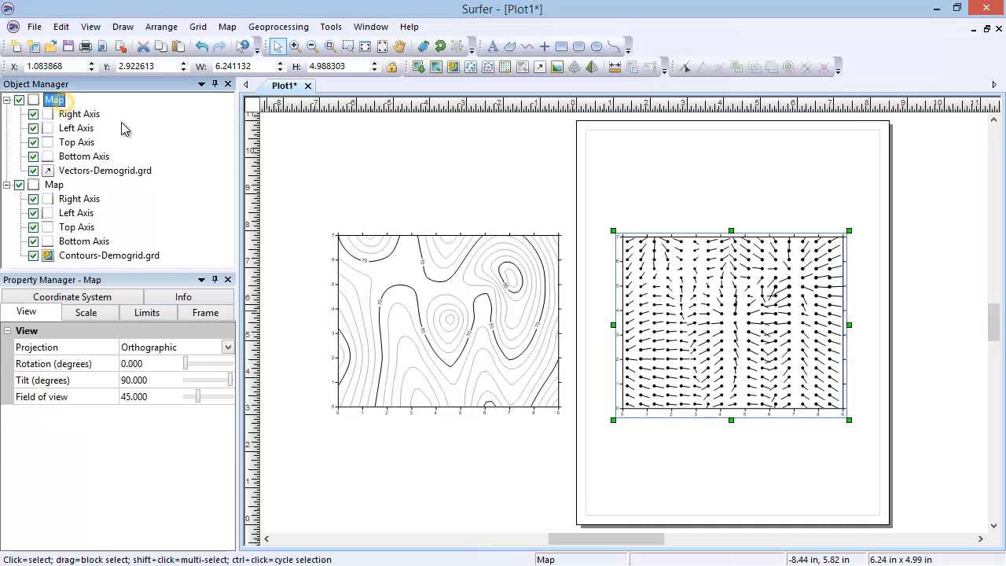
{"action": "key", "text": "Delete"}
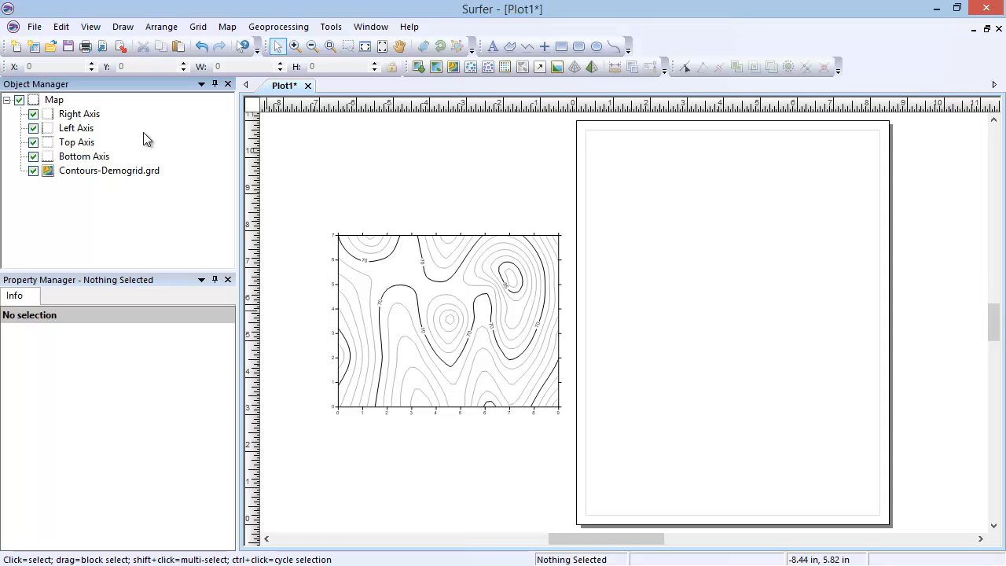
{"action": "left_click", "coordinate": [227, 27]}
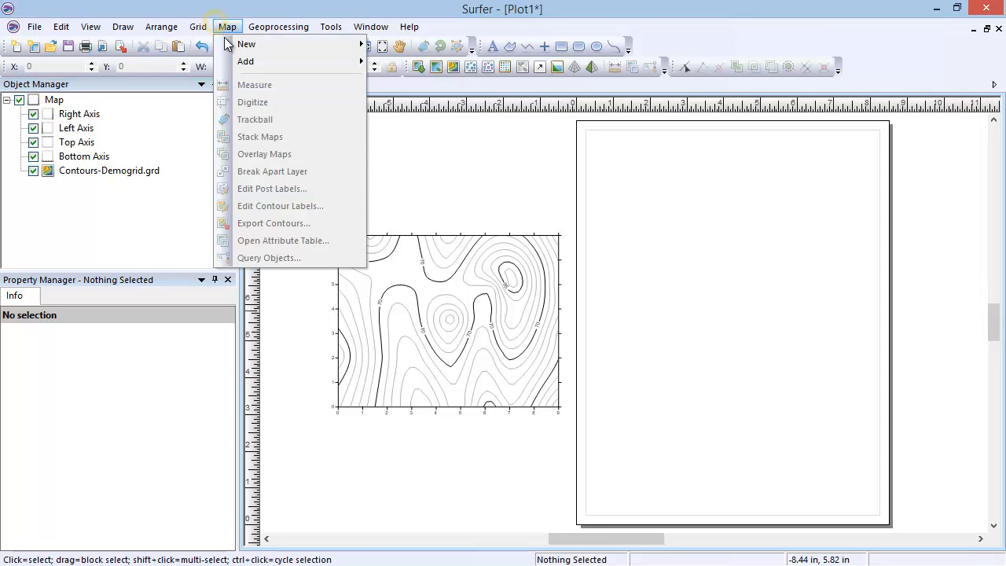
{"action": "mouse_move", "coordinate": [298, 49]}
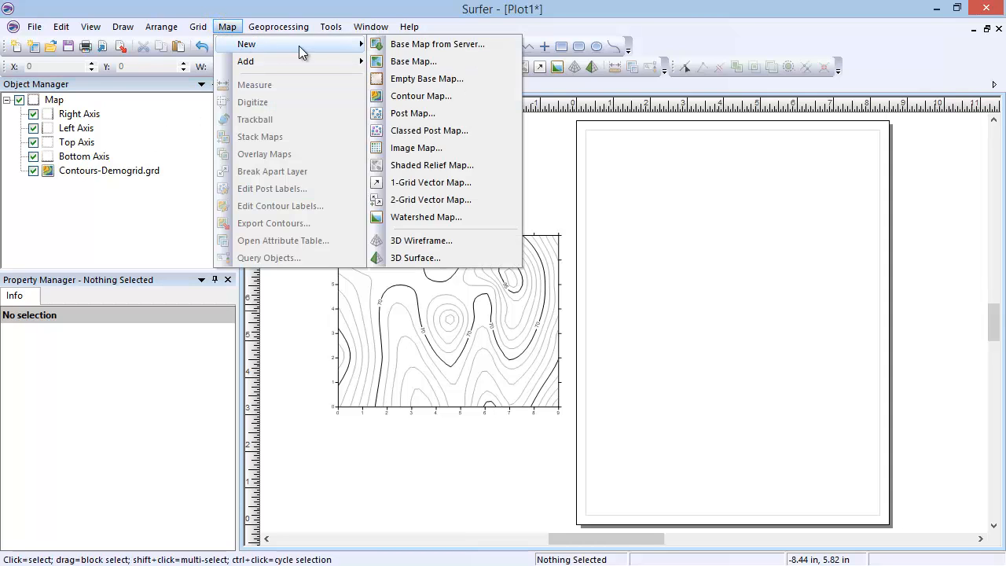
{"action": "left_click", "coordinate": [467, 218]}
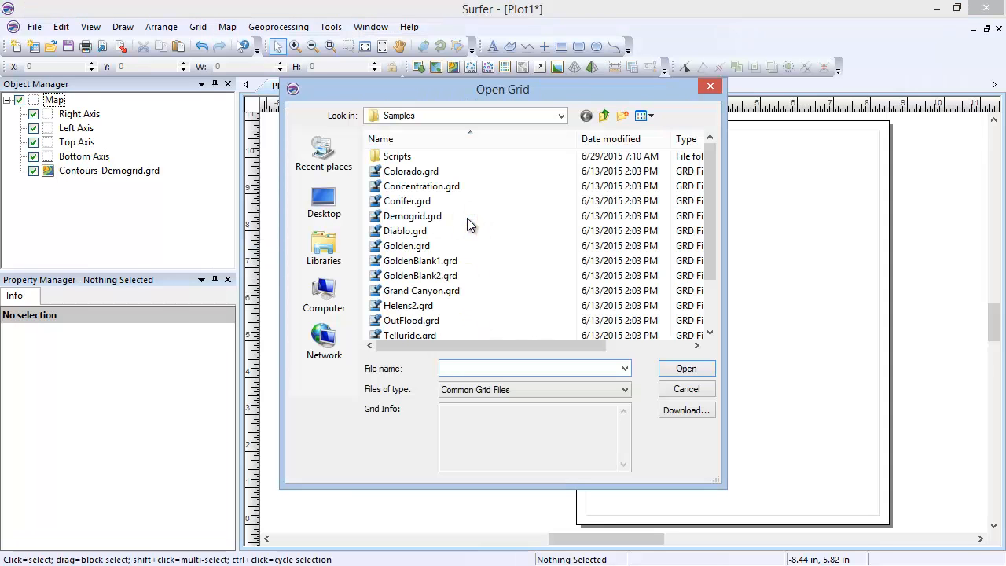
{"action": "left_click", "coordinate": [452, 215]}
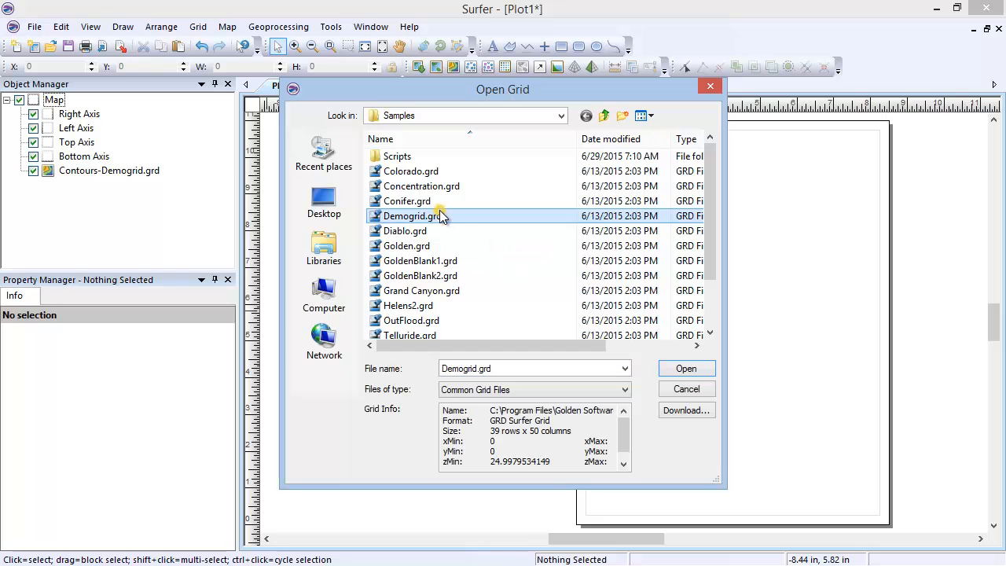
{"action": "left_click", "coordinate": [668, 369]}
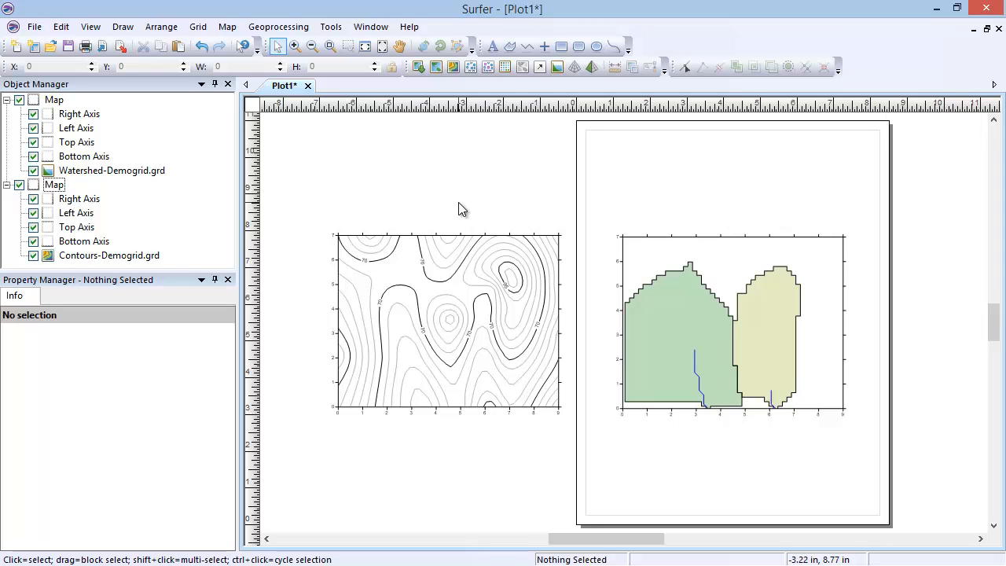
Review the general properties of the Watershed-Demogrid.grd layer and delete the whole watershed map
{"action": "left_click", "coordinate": [147, 172]}
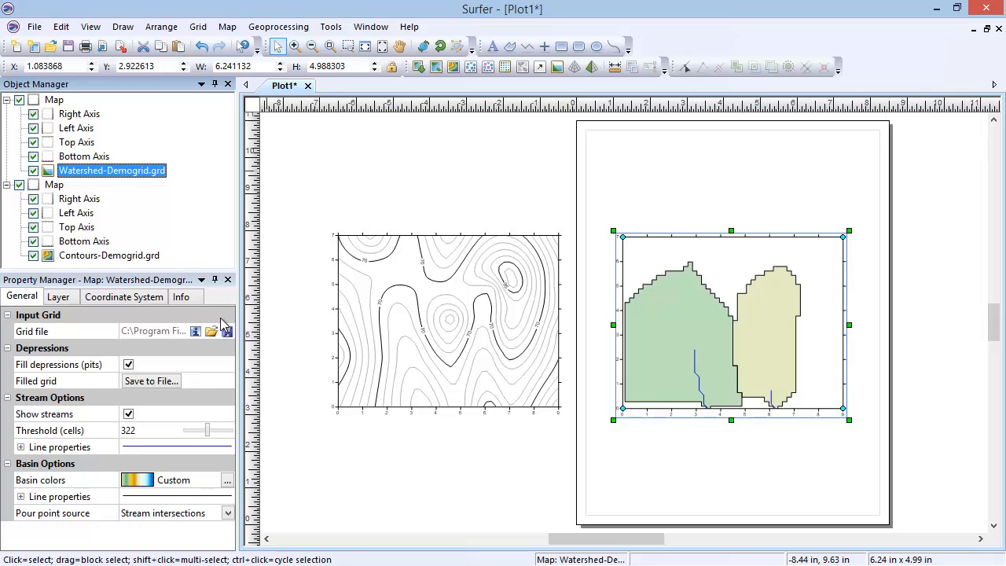
{"action": "left_click", "coordinate": [57, 101]}
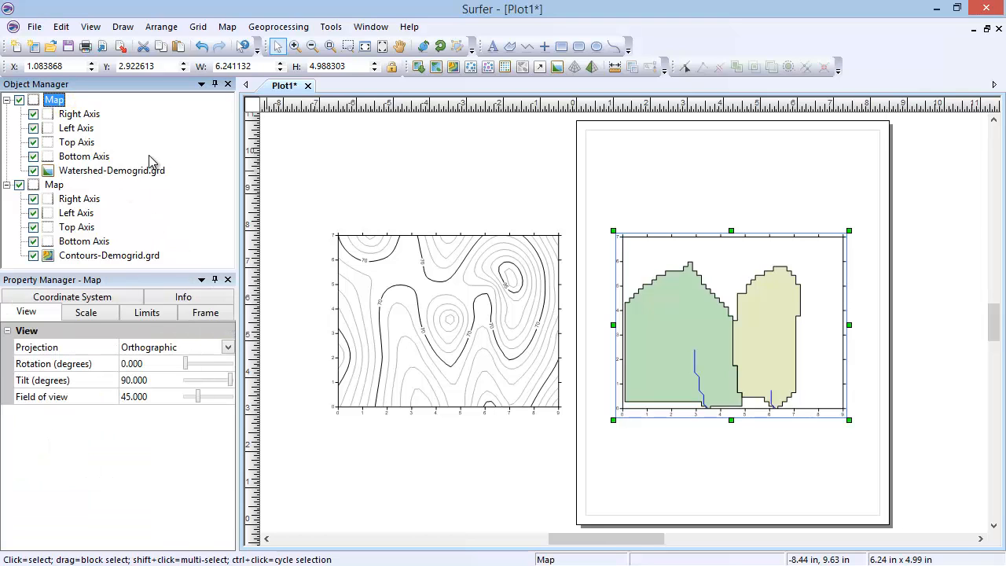
{"action": "key", "text": "Delete"}
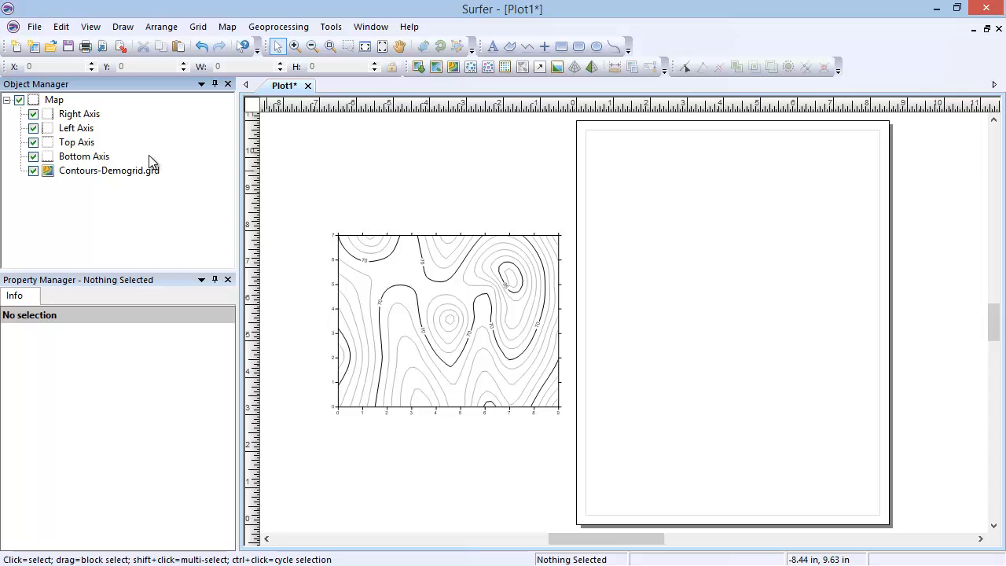
Create a new 3D wireframe map from the sample grid file Demogrid.grd
{"action": "left_click", "coordinate": [227, 27]}
{"action": "mouse_move", "coordinate": [244, 43]}
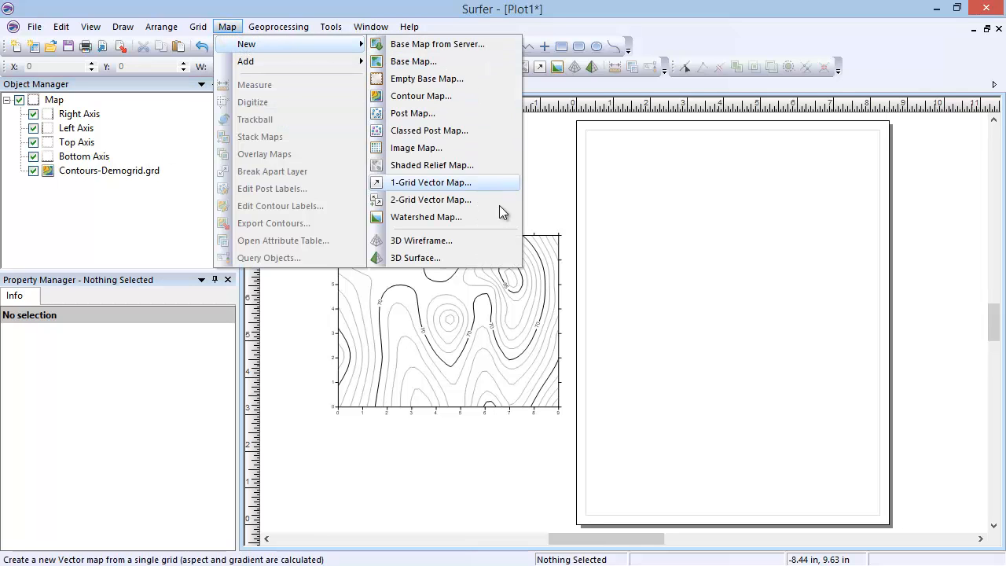
{"action": "left_click", "coordinate": [489, 245]}
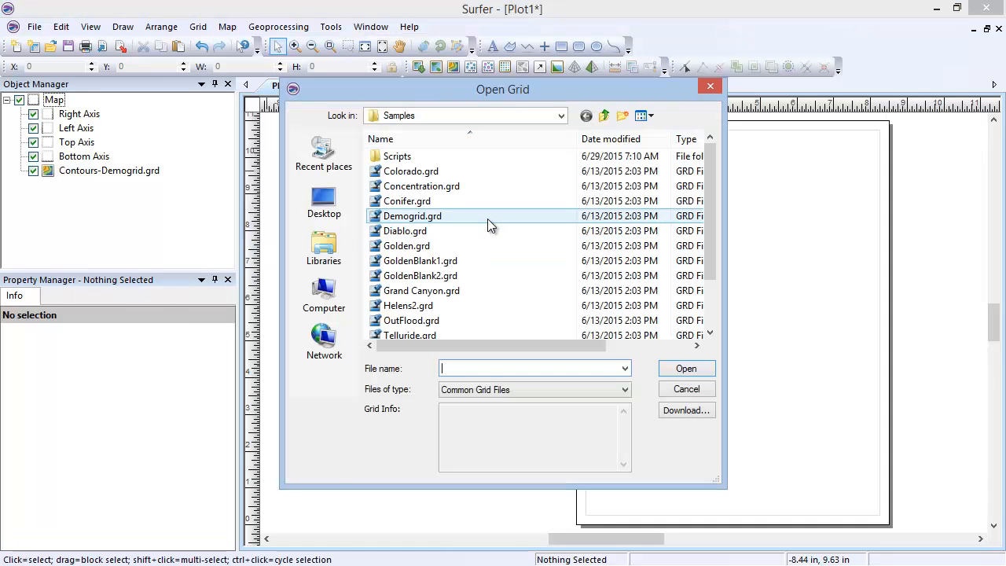
{"action": "left_click", "coordinate": [488, 219]}
{"action": "left_click", "coordinate": [668, 374]}
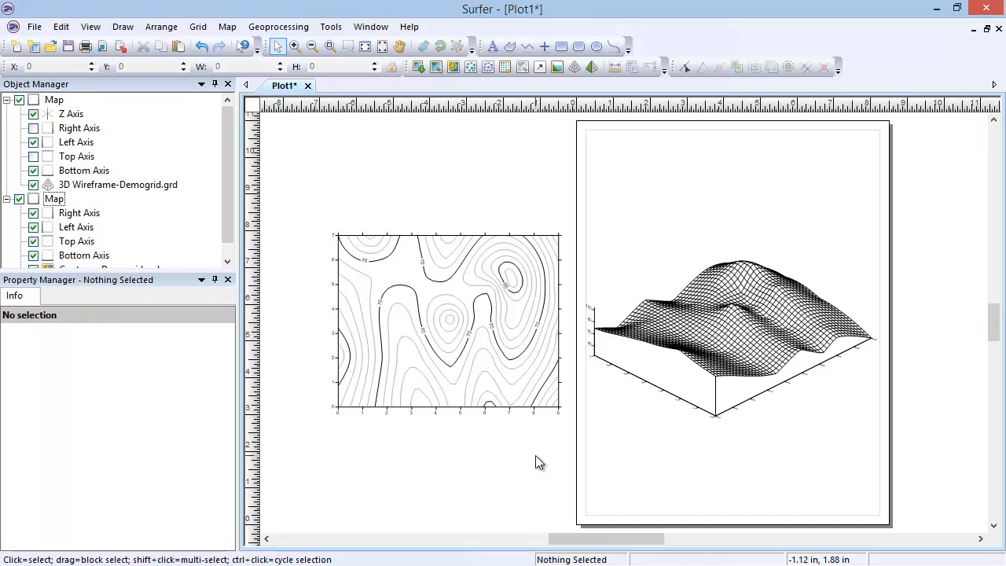
Move the contour map lower beside the page and place the 3D wireframe map off the page above it
{"action": "left_click_drag", "start_coordinate": [446, 329], "coordinate": [440, 427]}
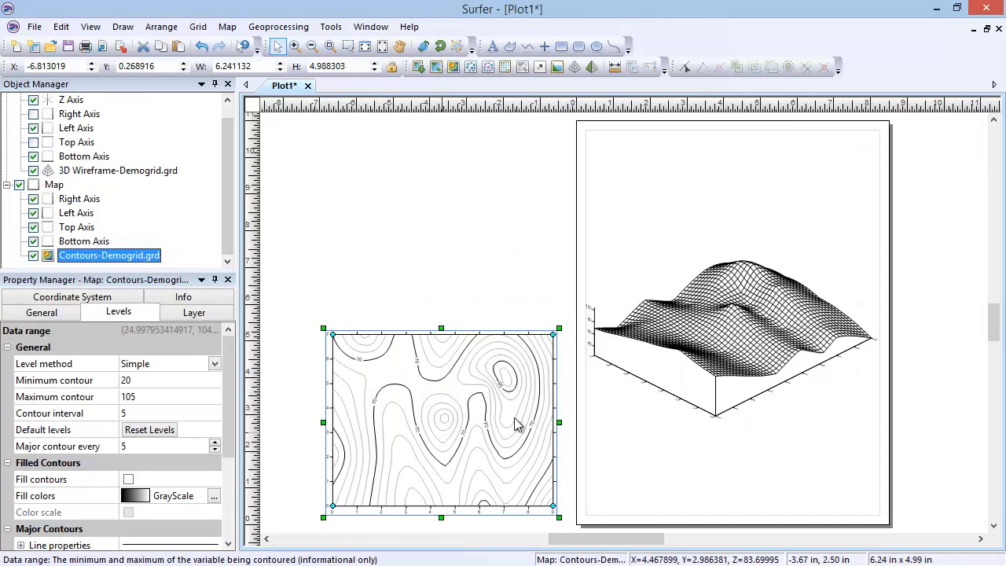
{"action": "left_click", "coordinate": [745, 355]}
{"action": "left_click_drag", "start_coordinate": [744, 355], "coordinate": [444, 266]}
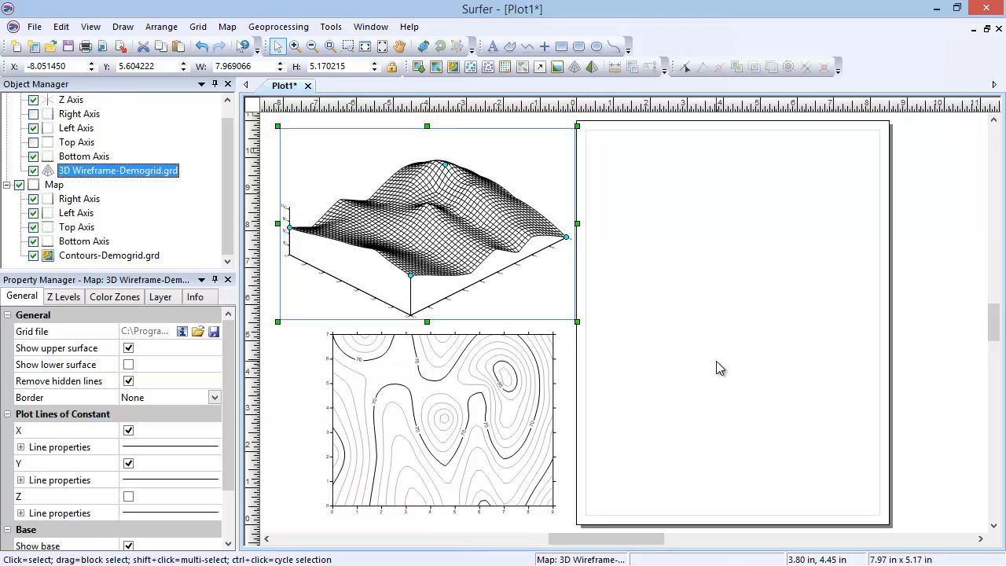
Create a new 3D surface map from the sample grid file Demogrid.grd
{"action": "left_click", "coordinate": [227, 26]}
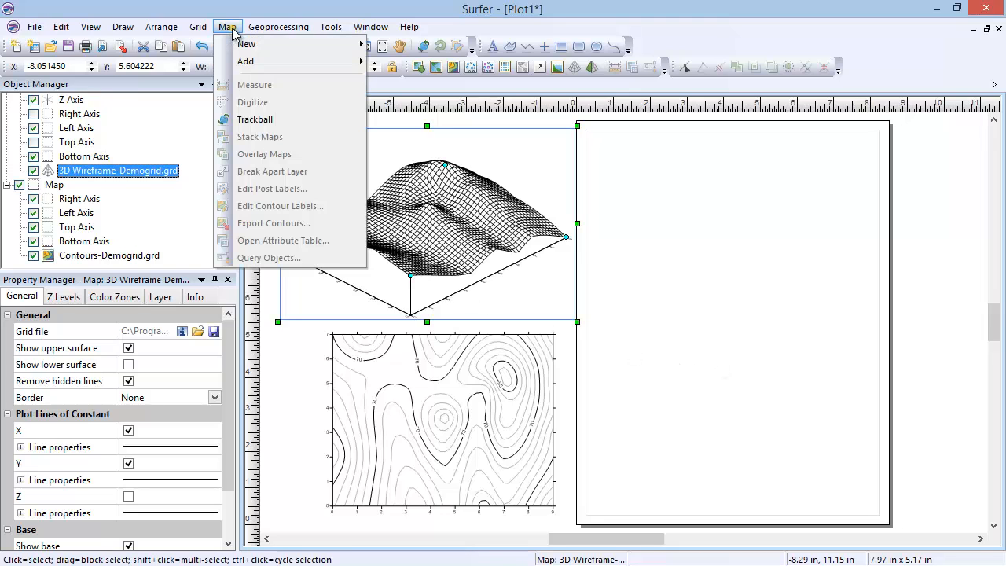
{"action": "mouse_move", "coordinate": [244, 47]}
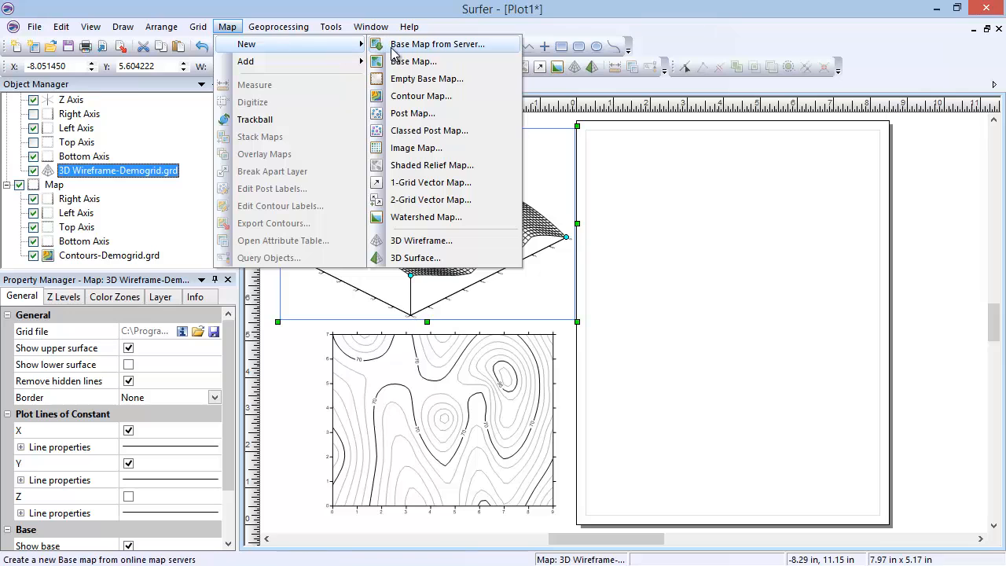
{"action": "left_click", "coordinate": [477, 259]}
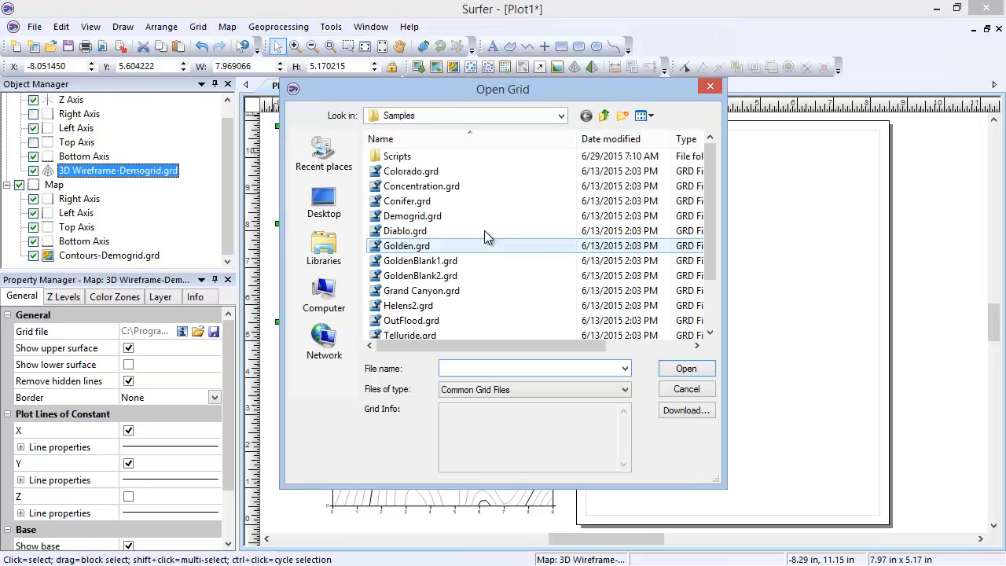
{"action": "left_click", "coordinate": [486, 214]}
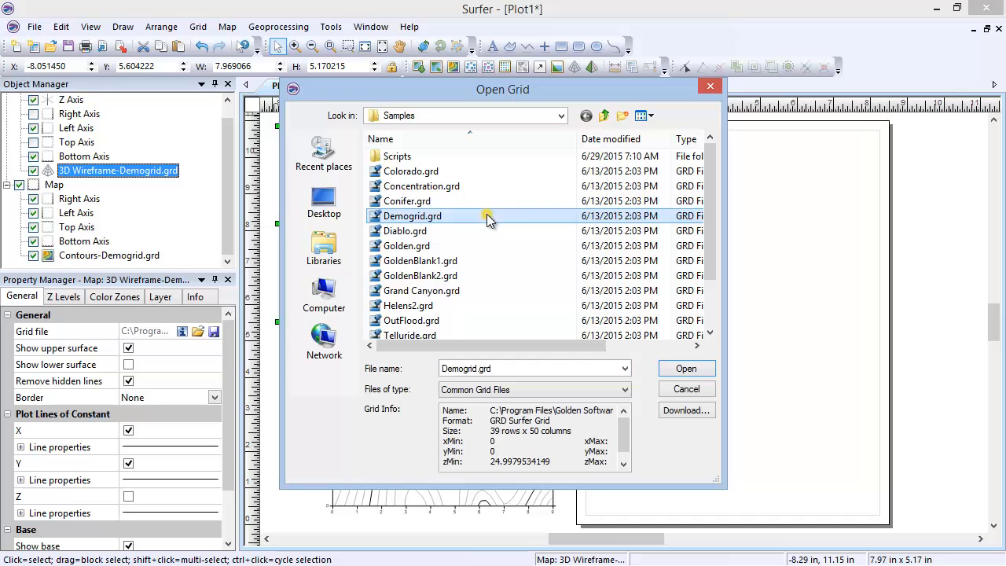
{"action": "left_click", "coordinate": [684, 370]}
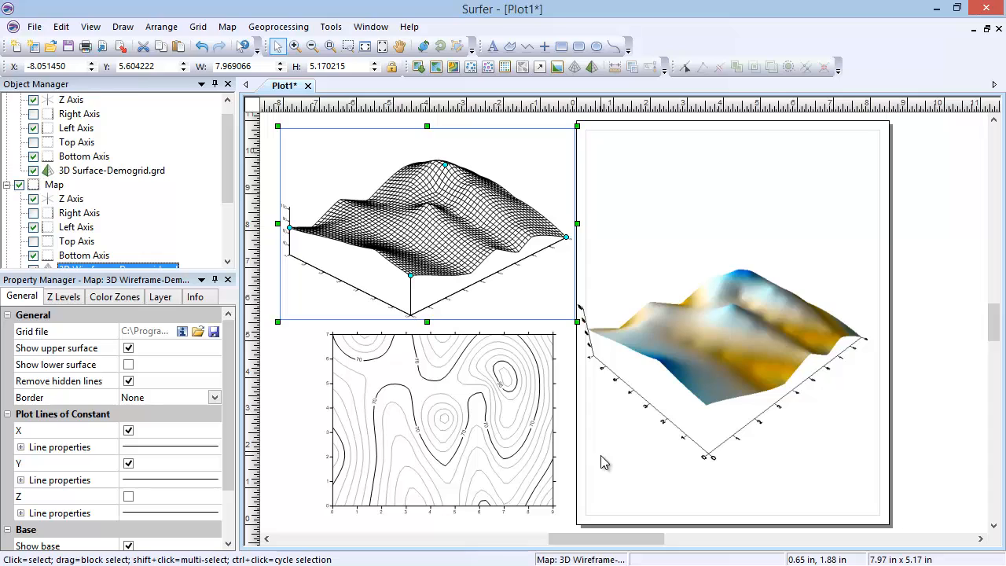
Delete the 3D surface map and the 3D wireframe map together, keeping only the contour map
{"action": "left_click", "coordinate": [700, 361]}
{"action": "left_click", "coordinate": [416, 228], "text": "shift"}
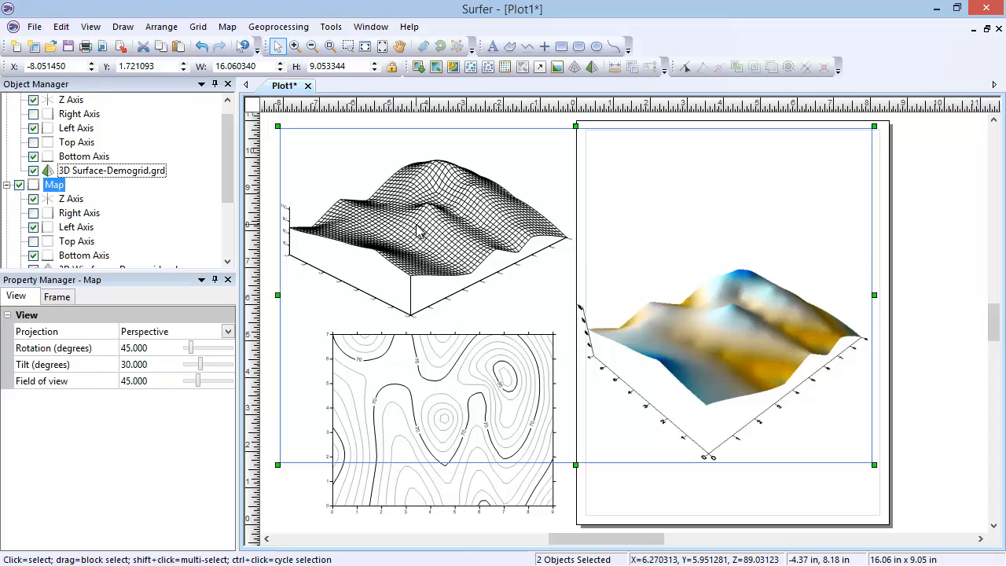
{"action": "key", "text": "Delete"}
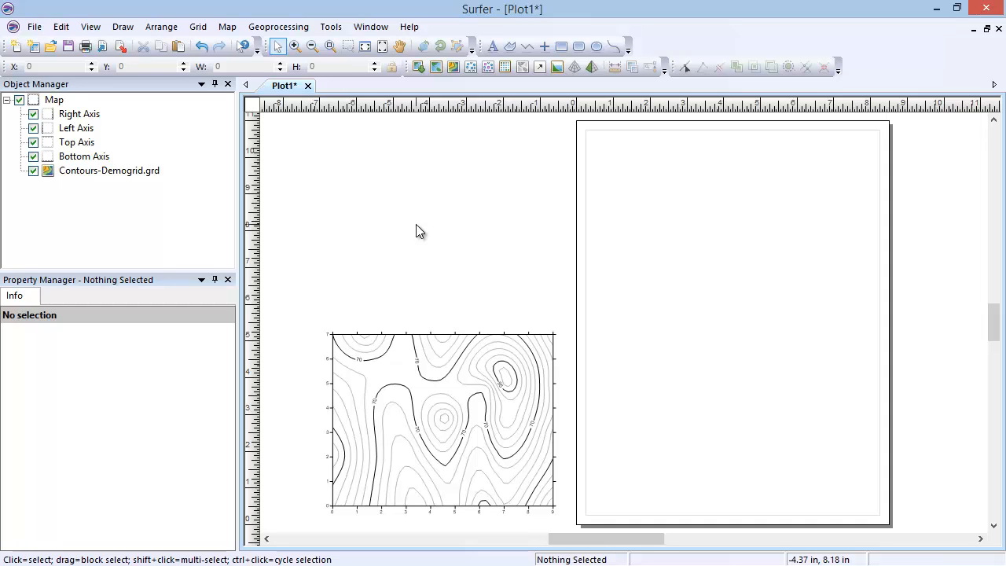
Move the contour map onto the page and add a viewshed layer with its transmitter at about X 3.54, Y 4.75
{"action": "left_click_drag", "start_coordinate": [444, 418], "coordinate": [744, 330]}
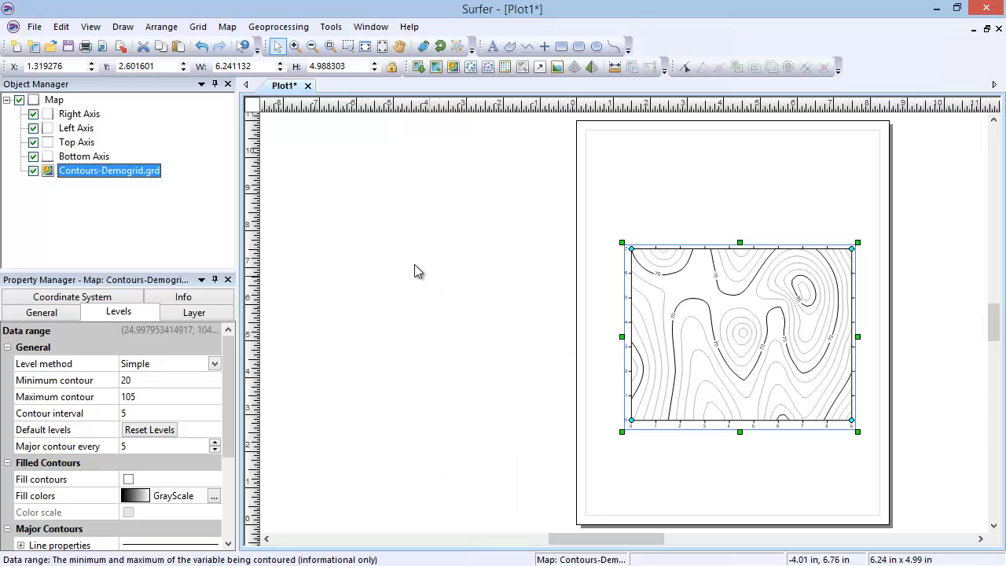
{"action": "left_click", "coordinate": [227, 27]}
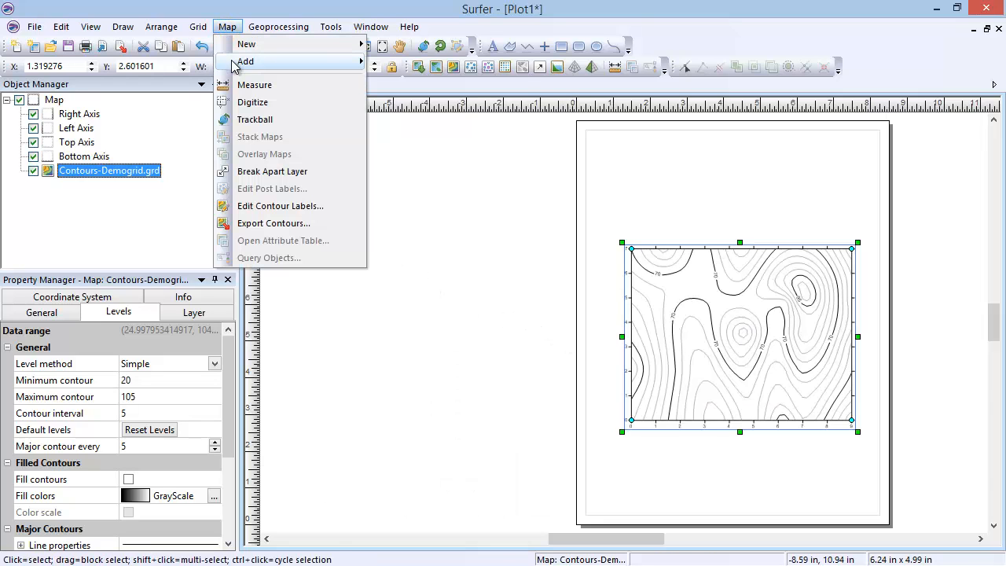
{"action": "mouse_move", "coordinate": [295, 63]}
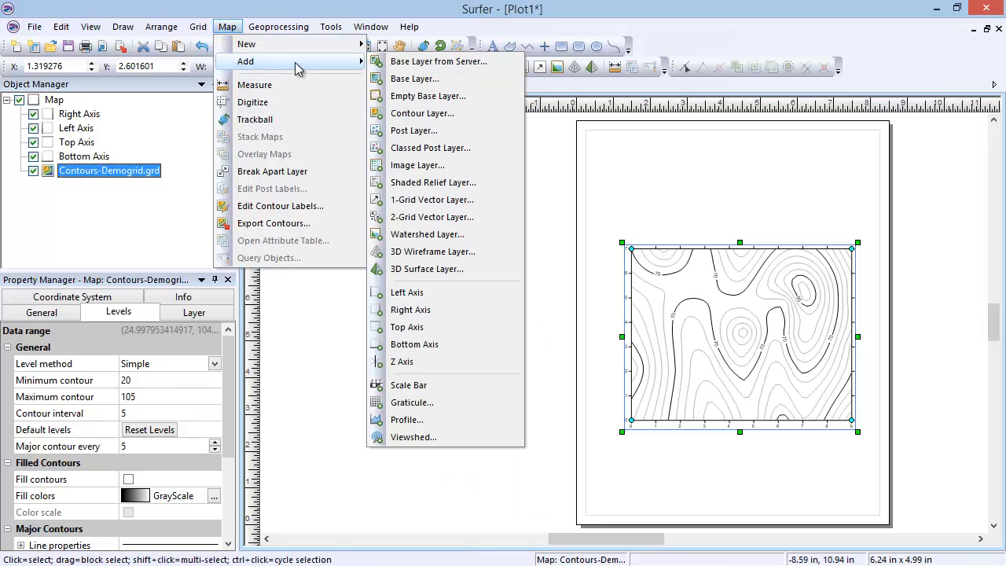
{"action": "left_click", "coordinate": [478, 437]}
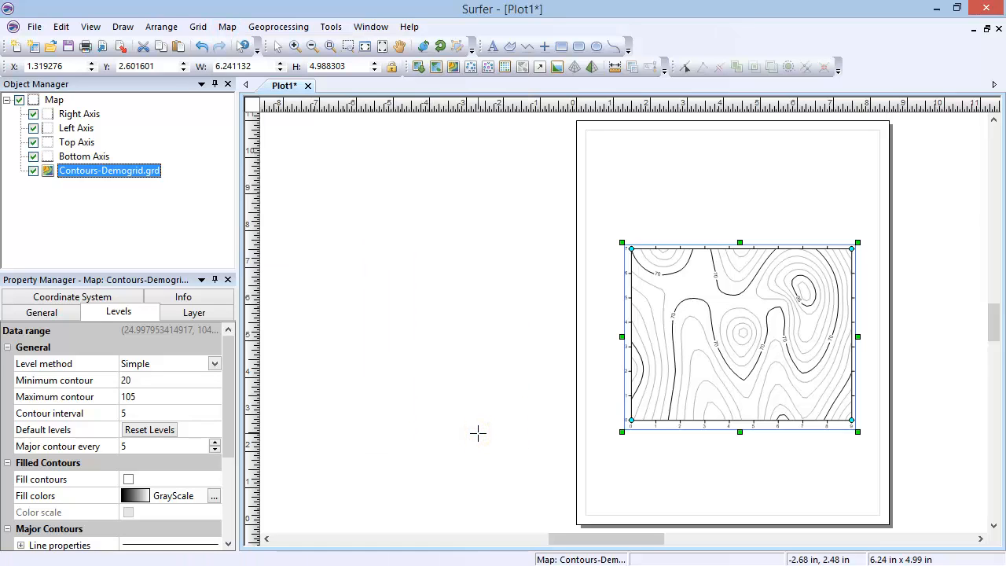
{"action": "left_click", "coordinate": [717, 303]}
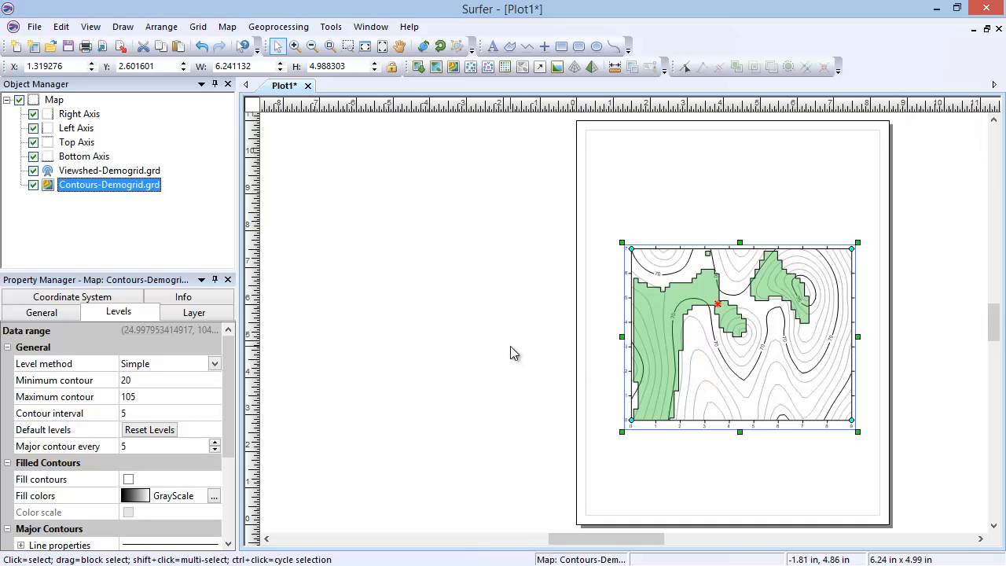
Review the general properties of the Viewshed-Demogrid.grd layer
{"action": "left_click", "coordinate": [104, 173]}
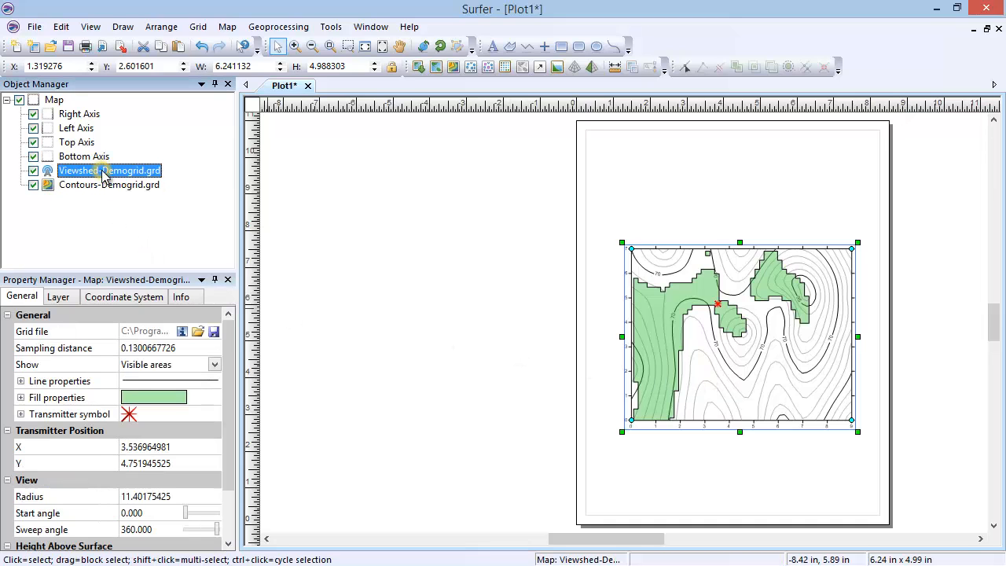
{"action": "left_click", "coordinate": [30, 304]}
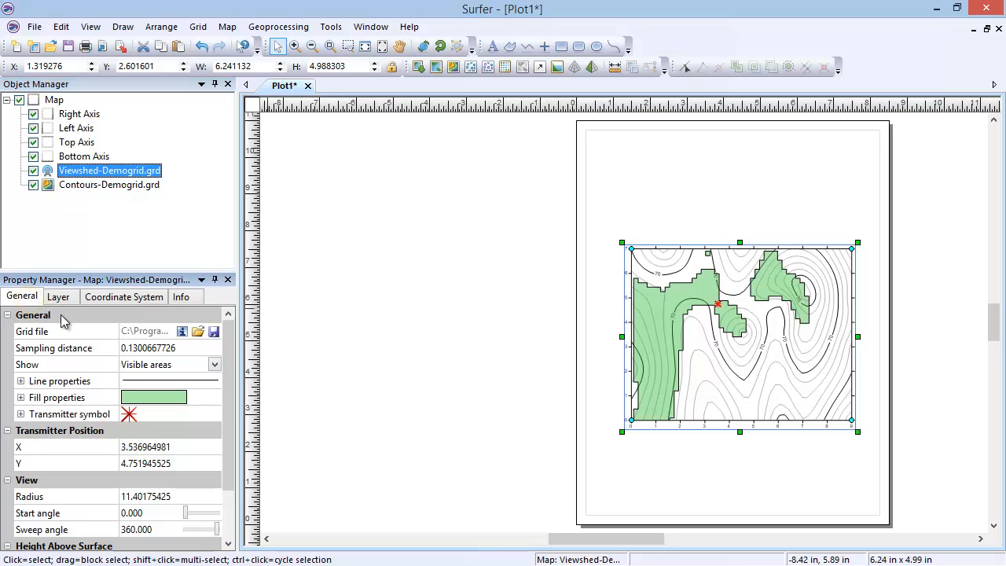